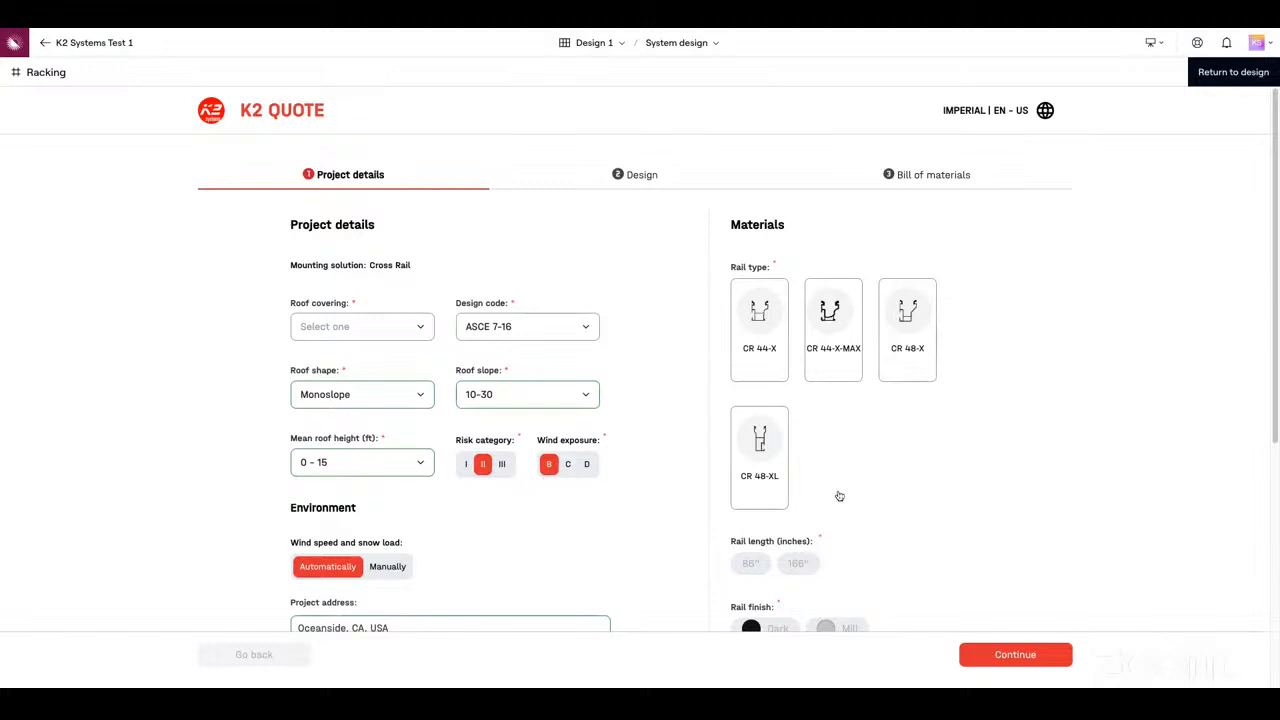
Set the roof covering to Comp in the project details
scroll(1269, 345, down, 1)
scroll(739, 360, down, 1)
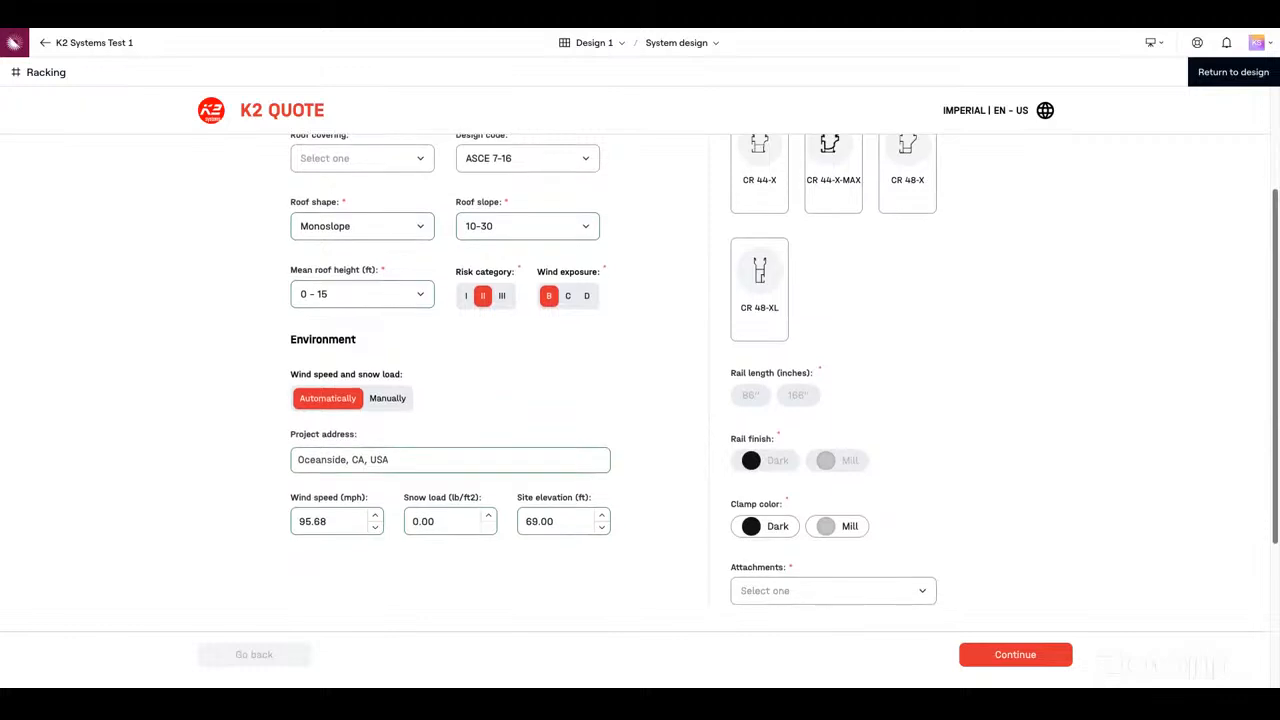
scroll(344, 326, up, 2)
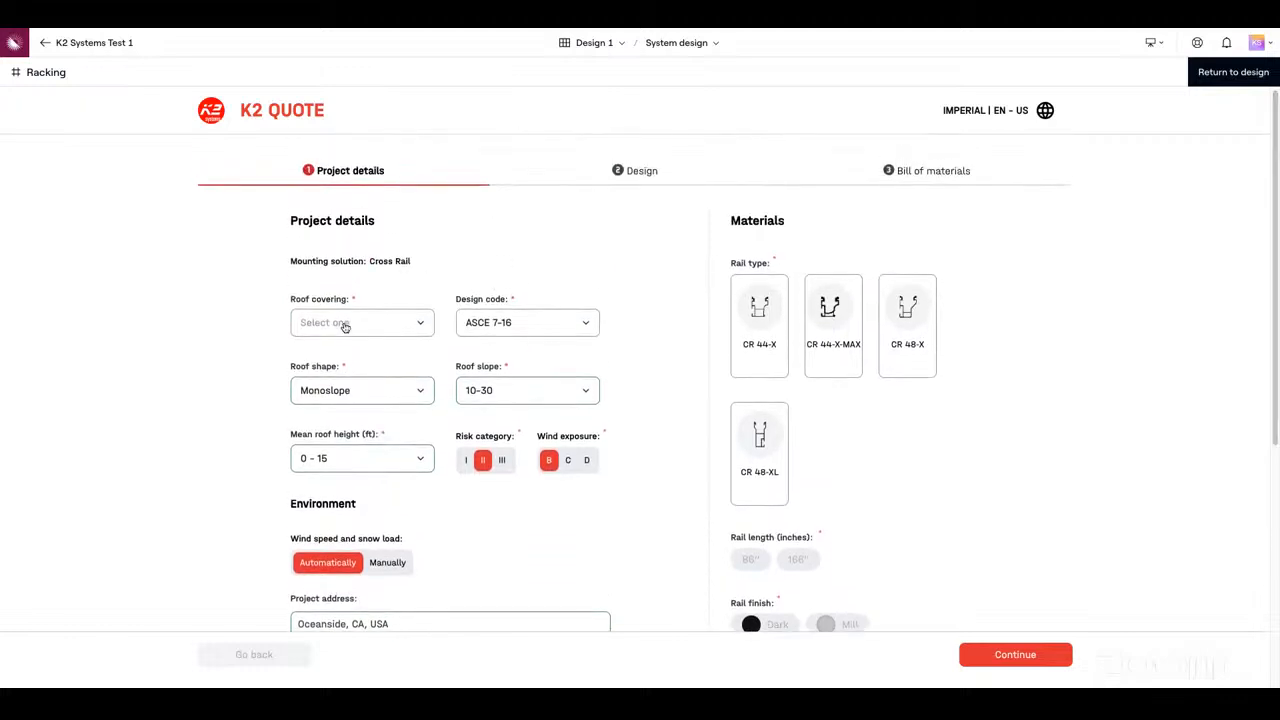
click(403, 333)
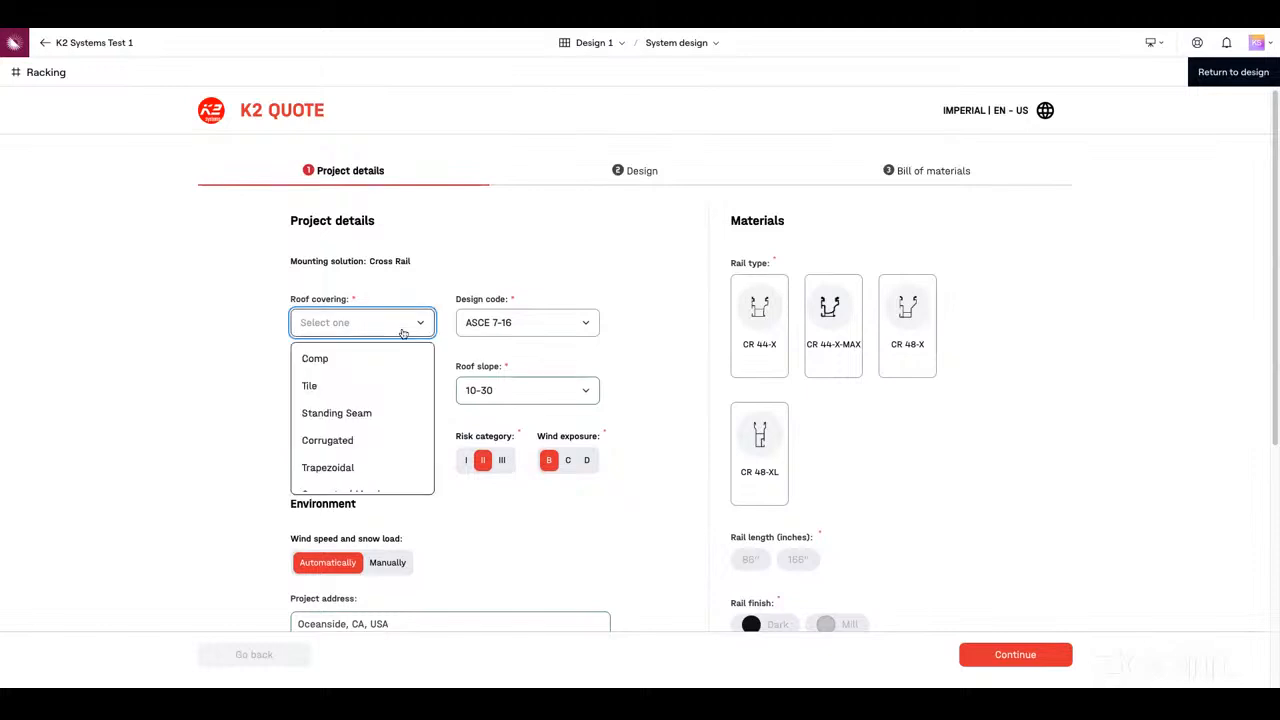
click(349, 370)
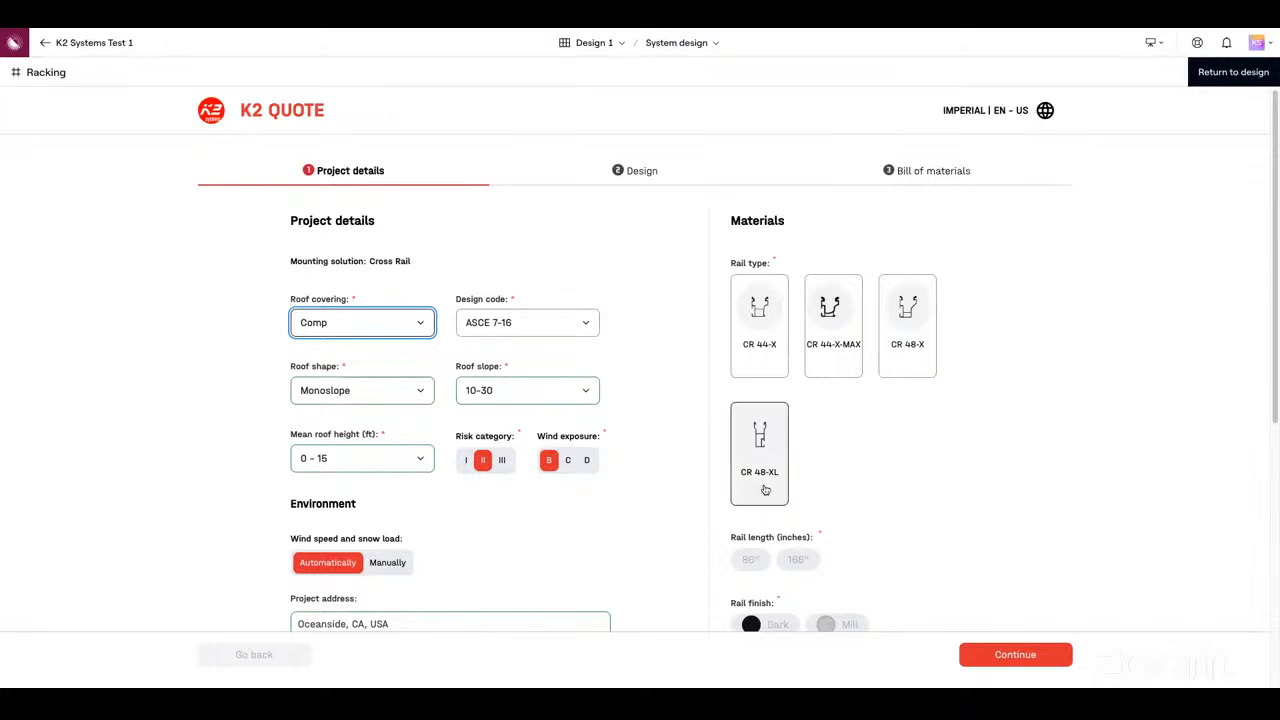
Choose the CR 44-X rail type with 172" rail length, Dark rail finish and Dark clamp color
click(757, 338)
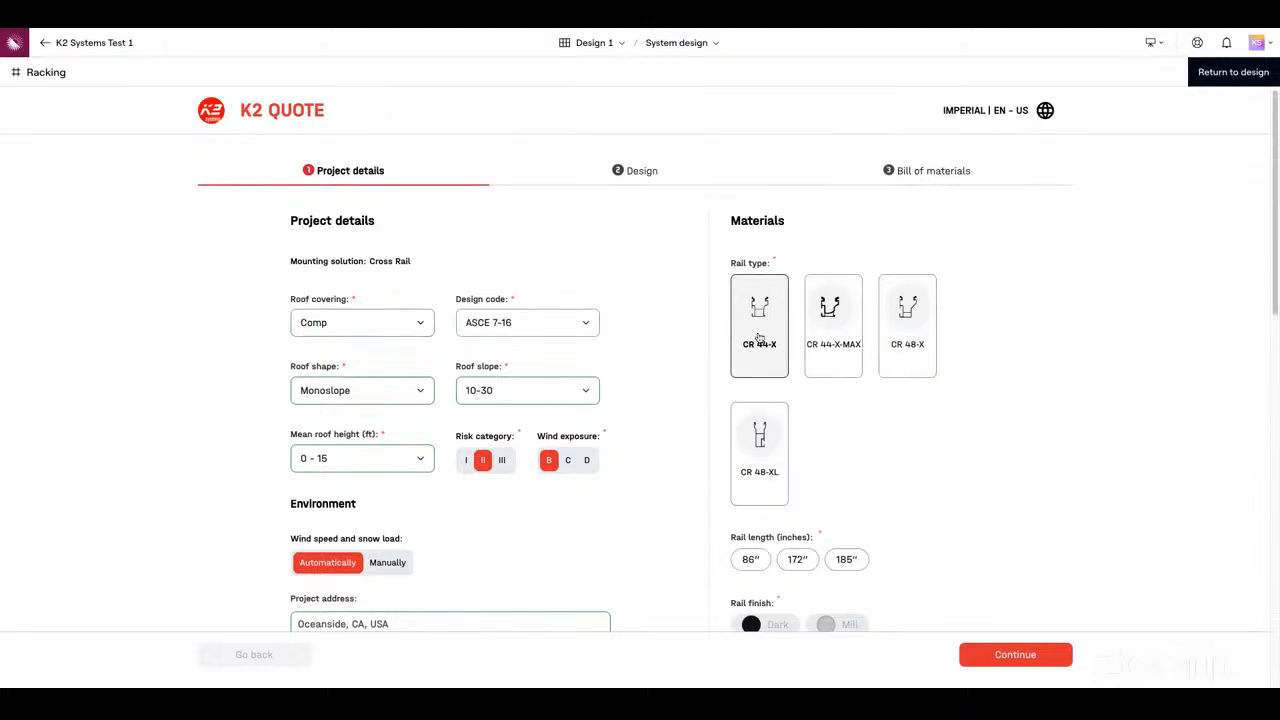
scroll(1273, 298, down, 3)
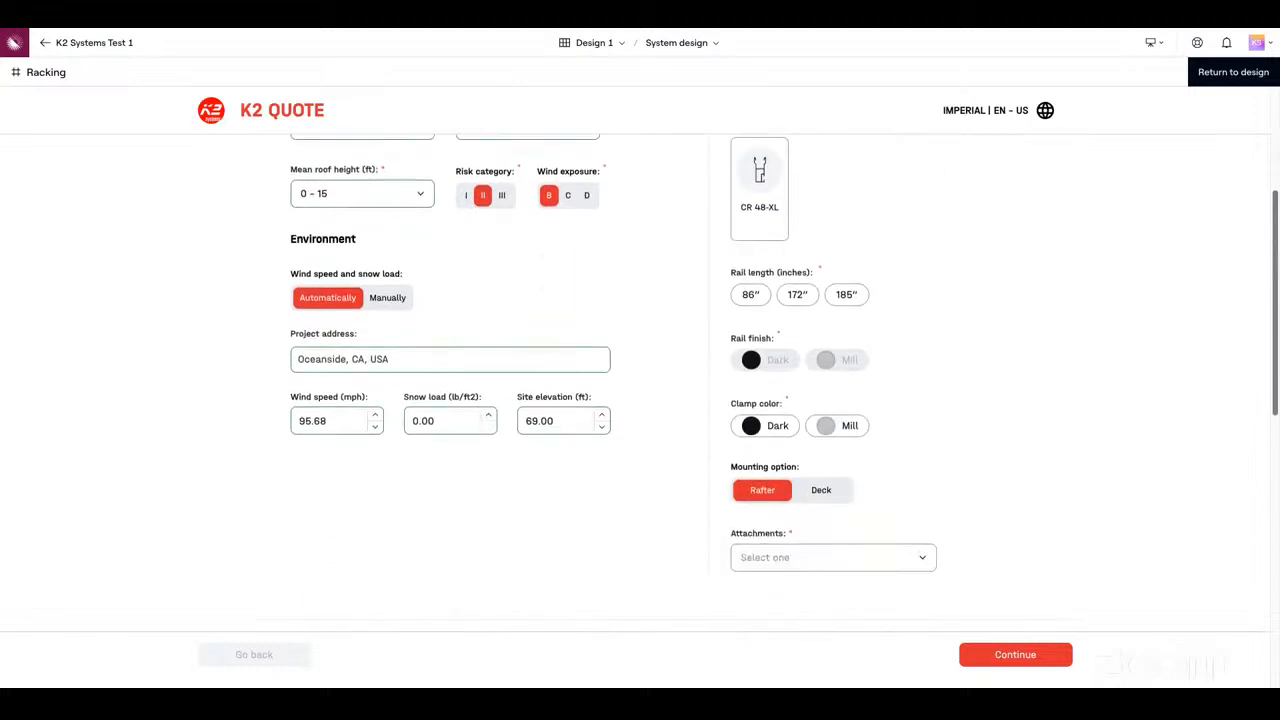
click(806, 303)
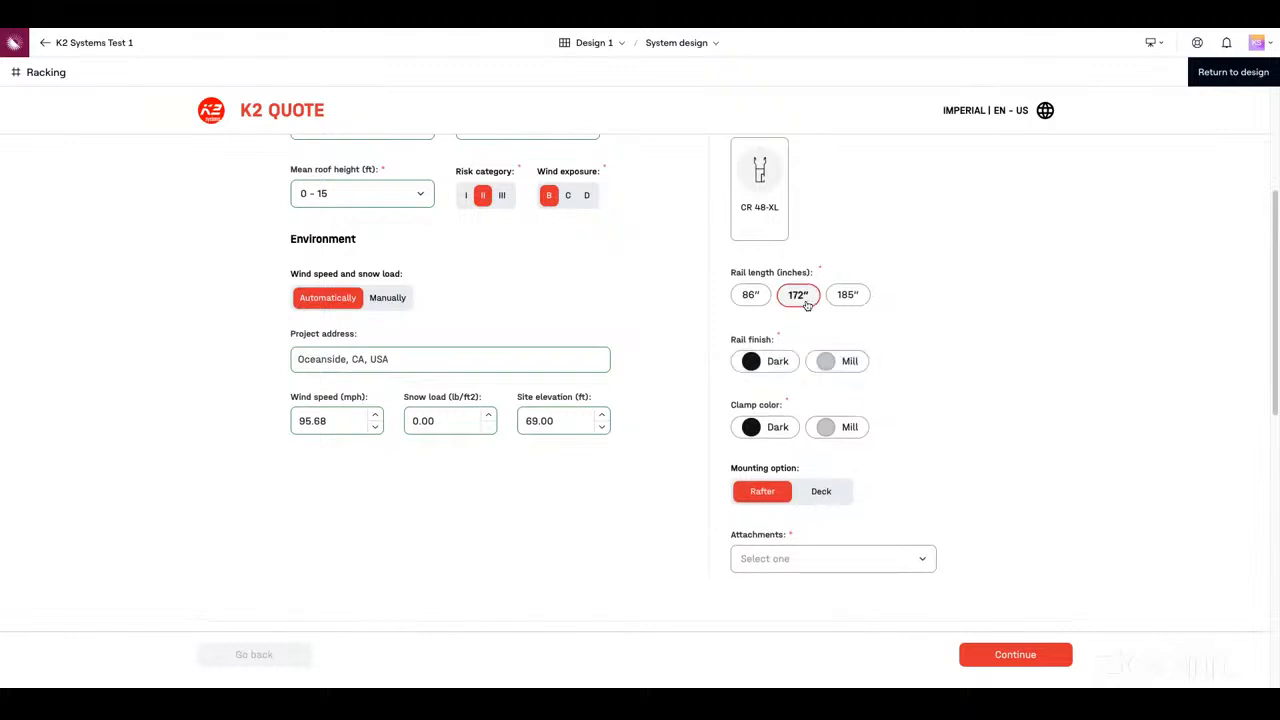
click(785, 368)
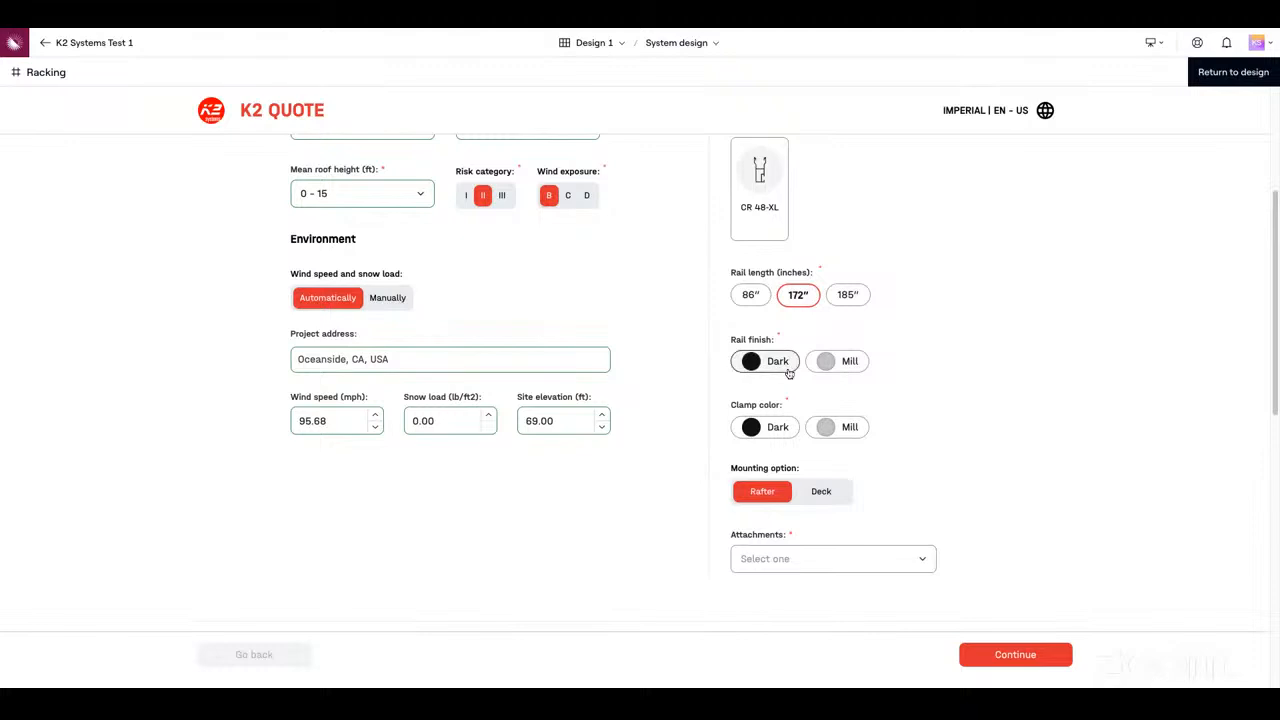
click(781, 438)
Set both the end clamp and the mid clamp to K2 Cross Clamp Set, Dark
drag(1275, 366, 1275, 456)
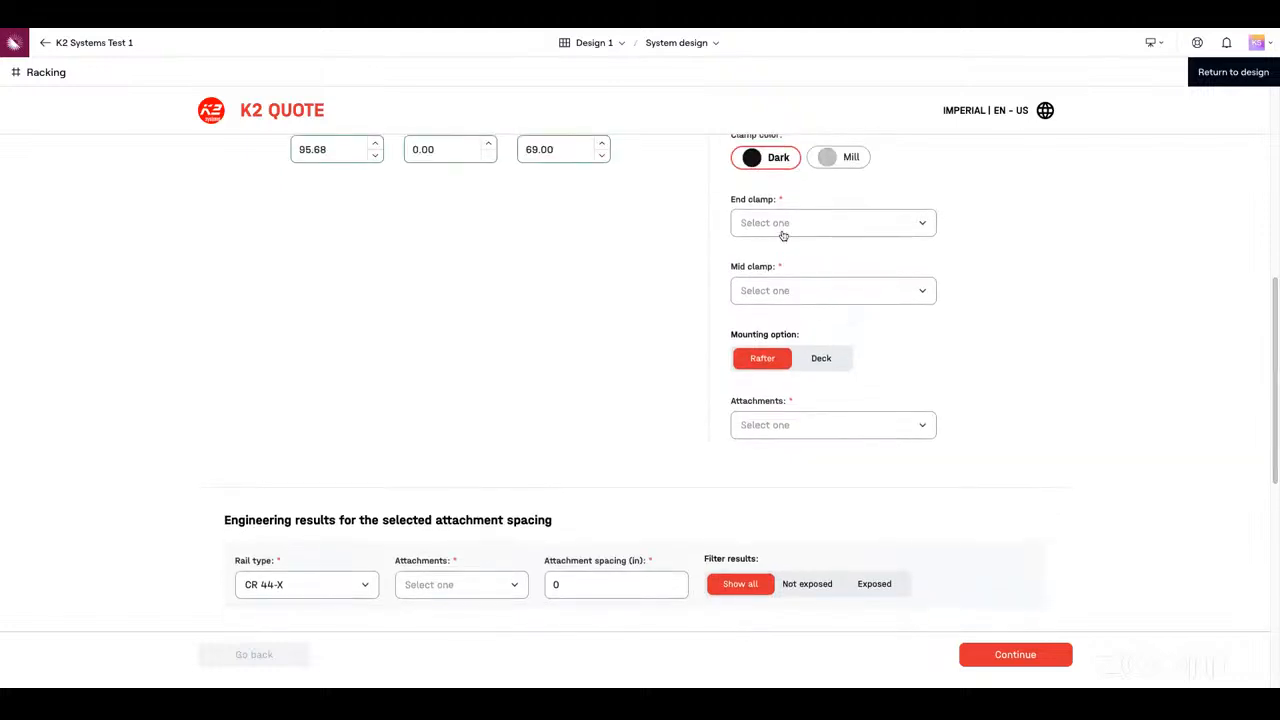
click(912, 233)
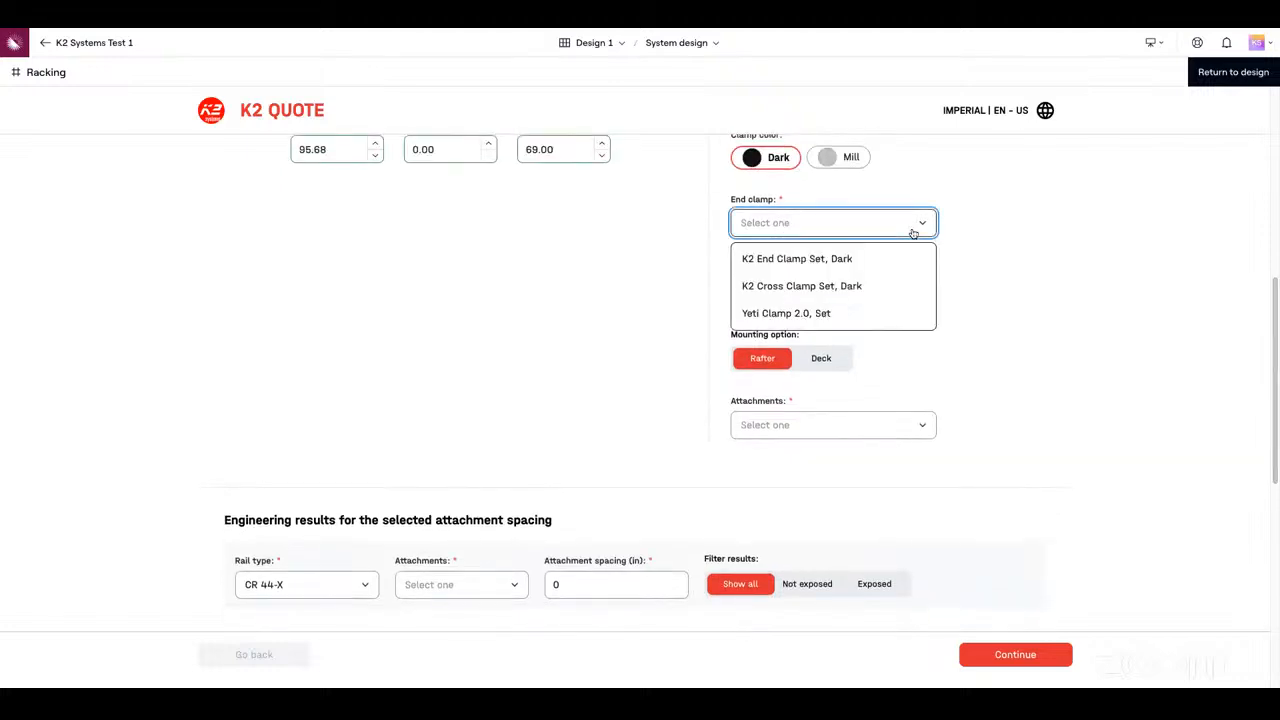
click(881, 296)
click(879, 292)
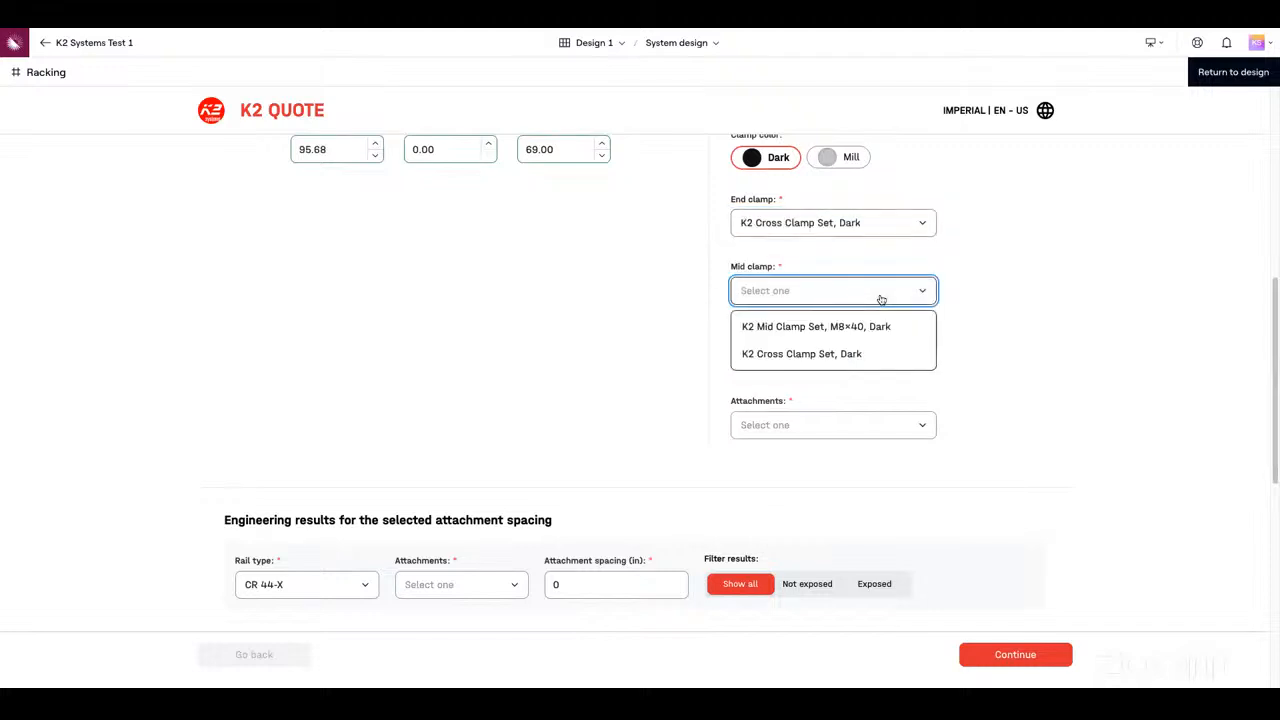
click(881, 356)
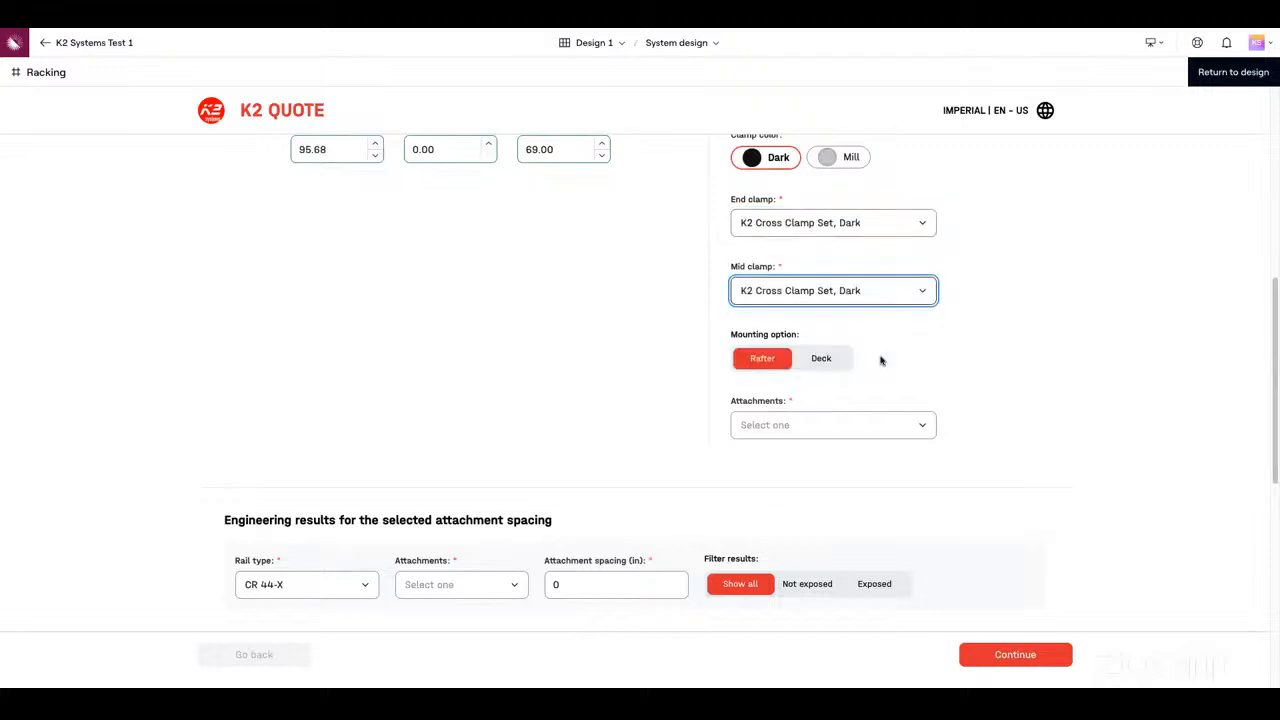
Try the Deck mounting option and view the attachments offered for it
drag(1268, 318, 1271, 353)
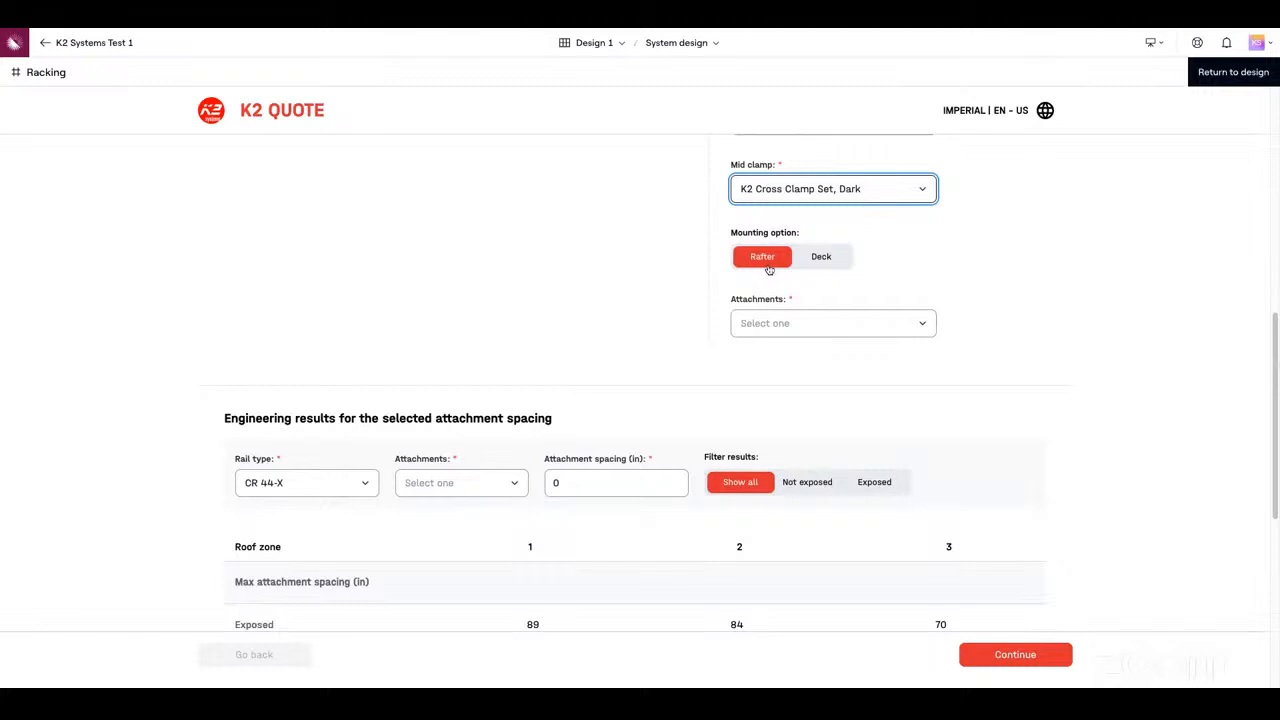
click(832, 269)
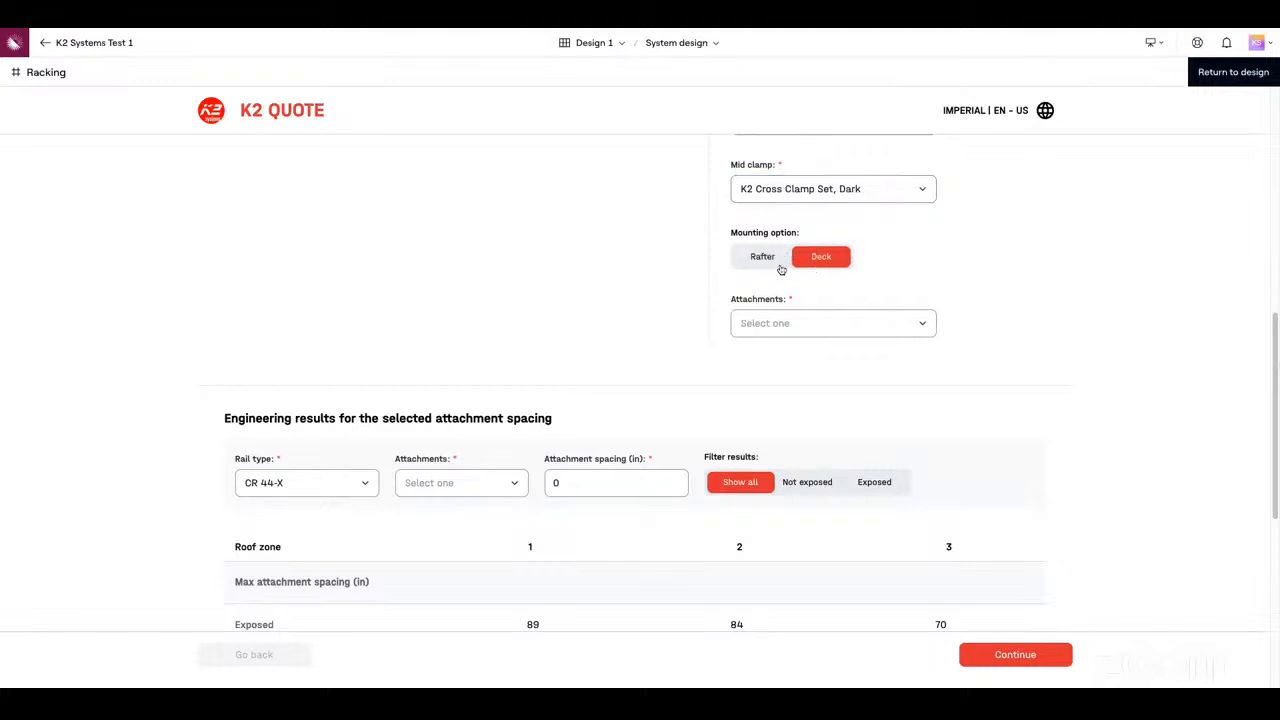
click(847, 331)
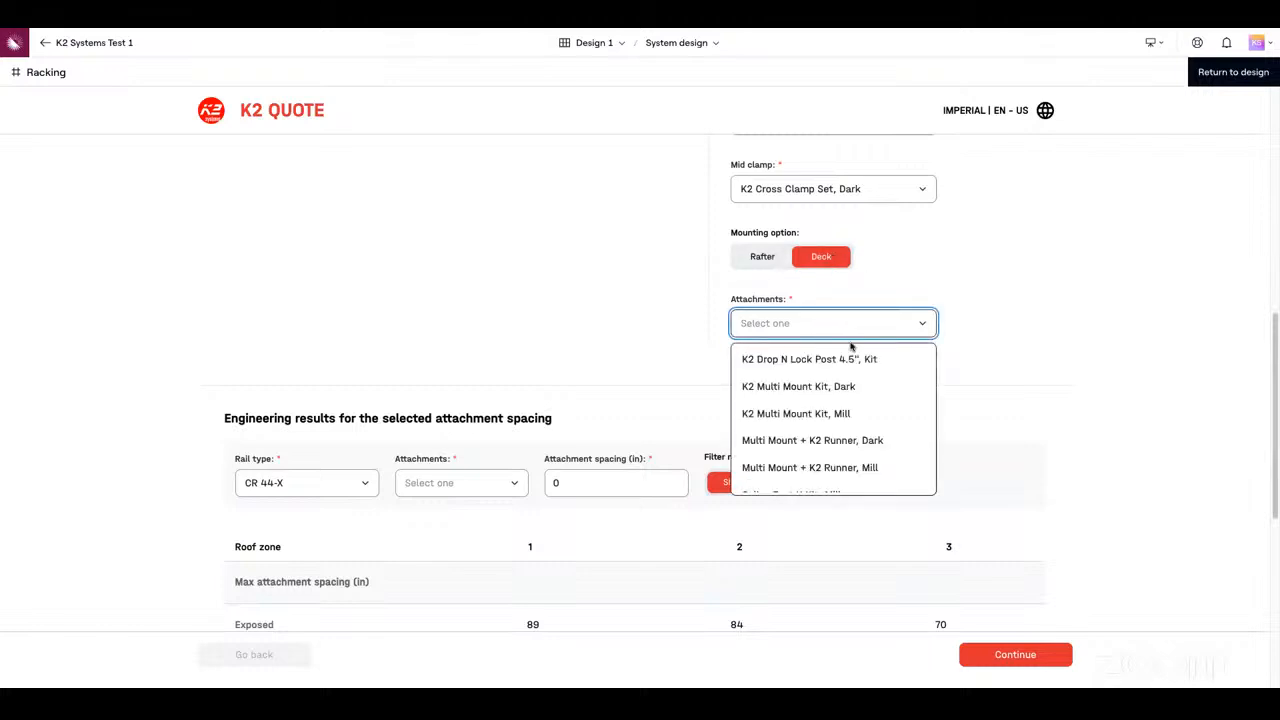
scroll(1166, 417, up, 2)
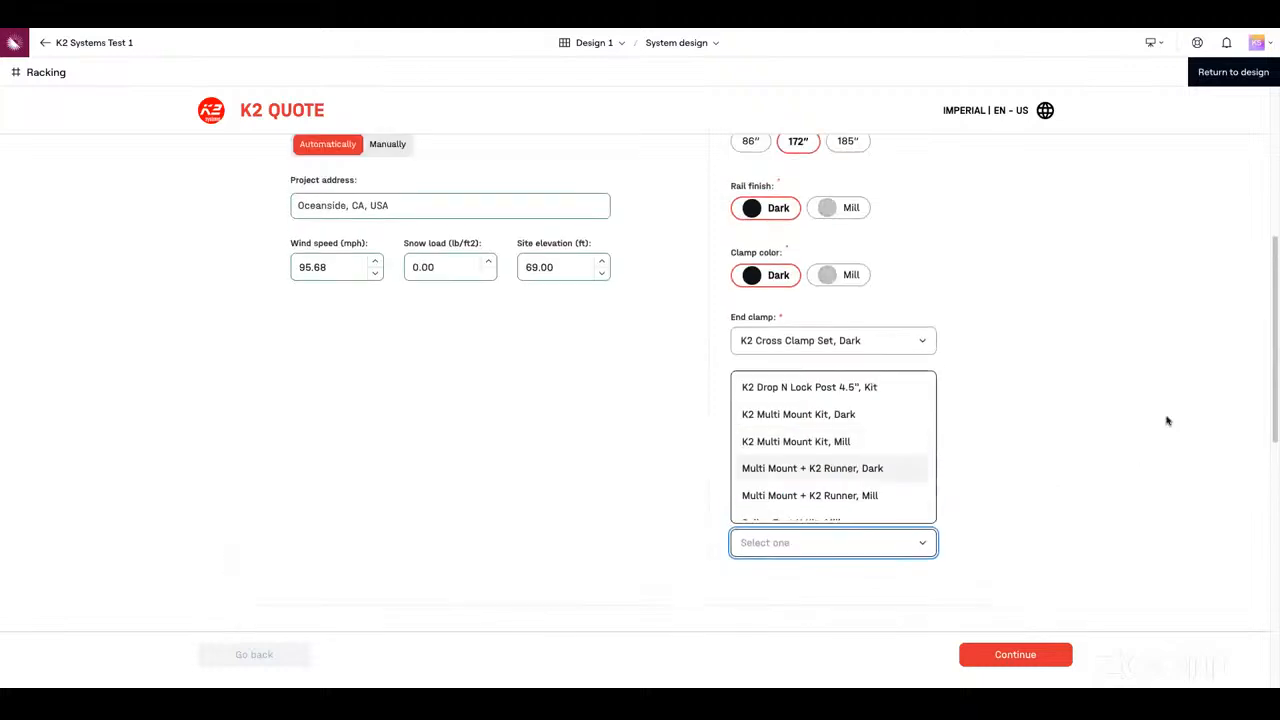
scroll(1263, 331, up, 1)
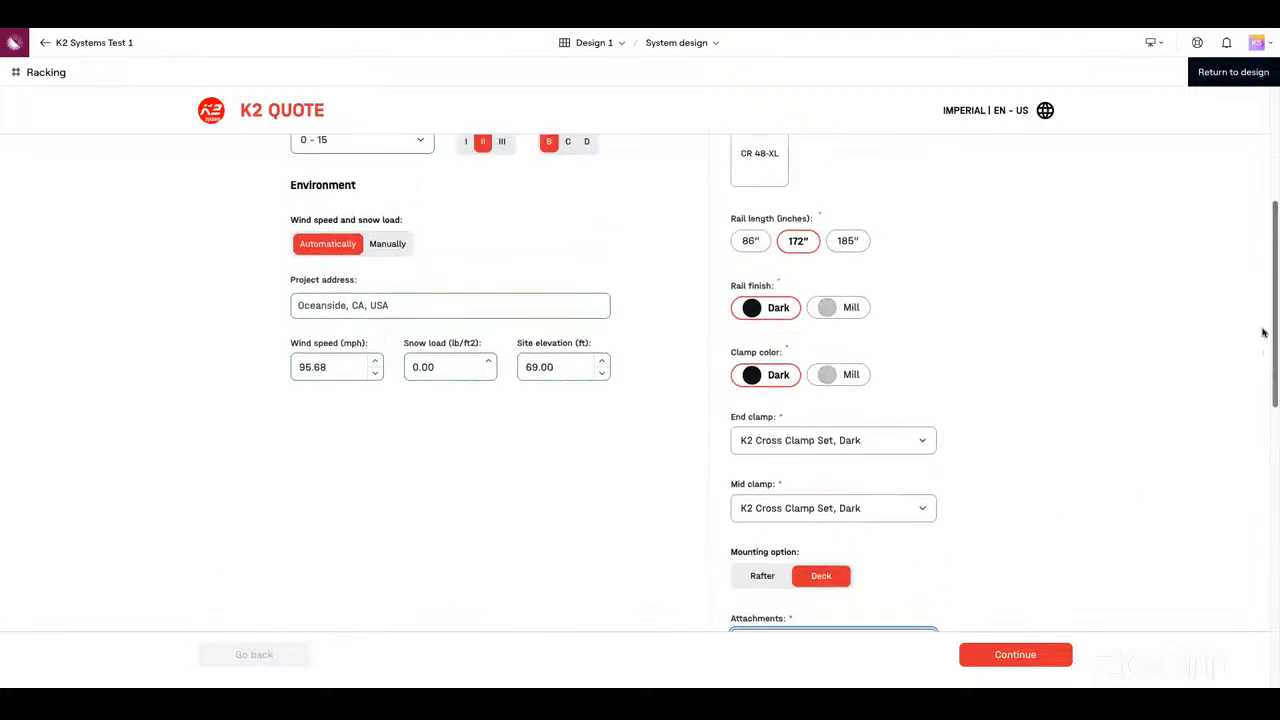
Set the mounting option to Rafter, with K2 Multi Mount Kit, Dark attachments and the DR #14 × 3" x 5/16 Hex Head Screw fastener
scroll(857, 337, down, 3)
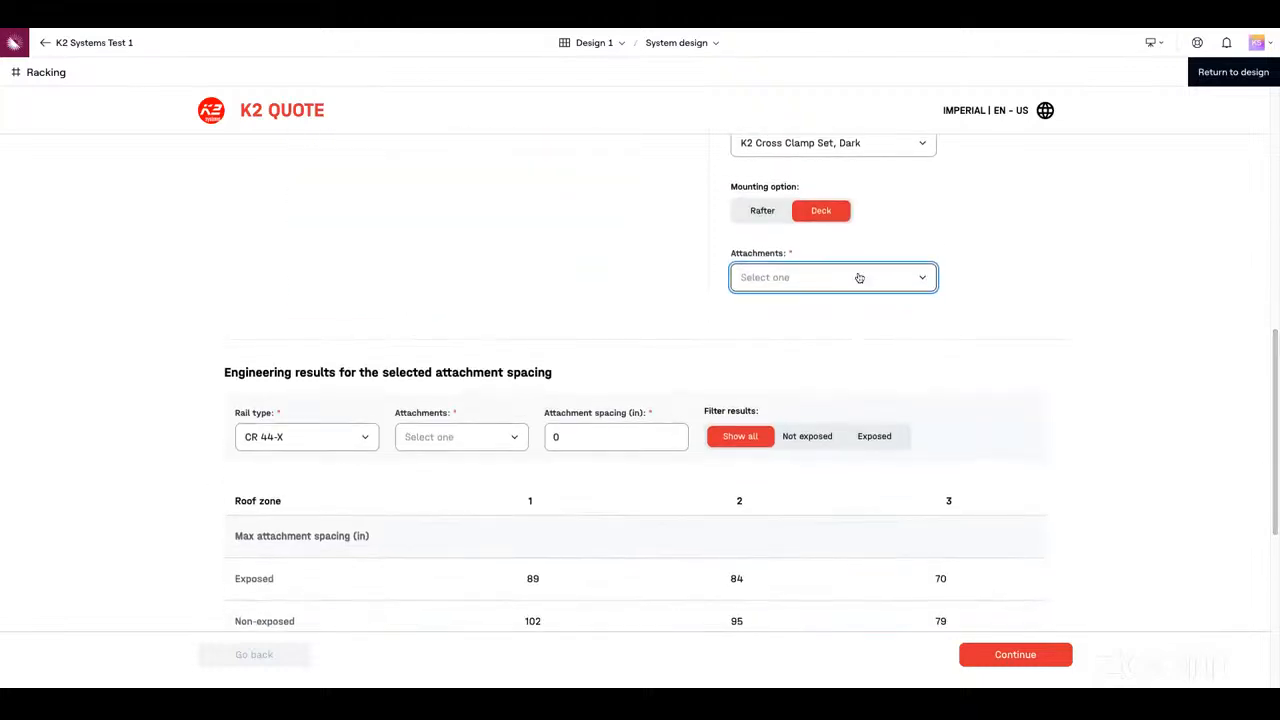
click(774, 220)
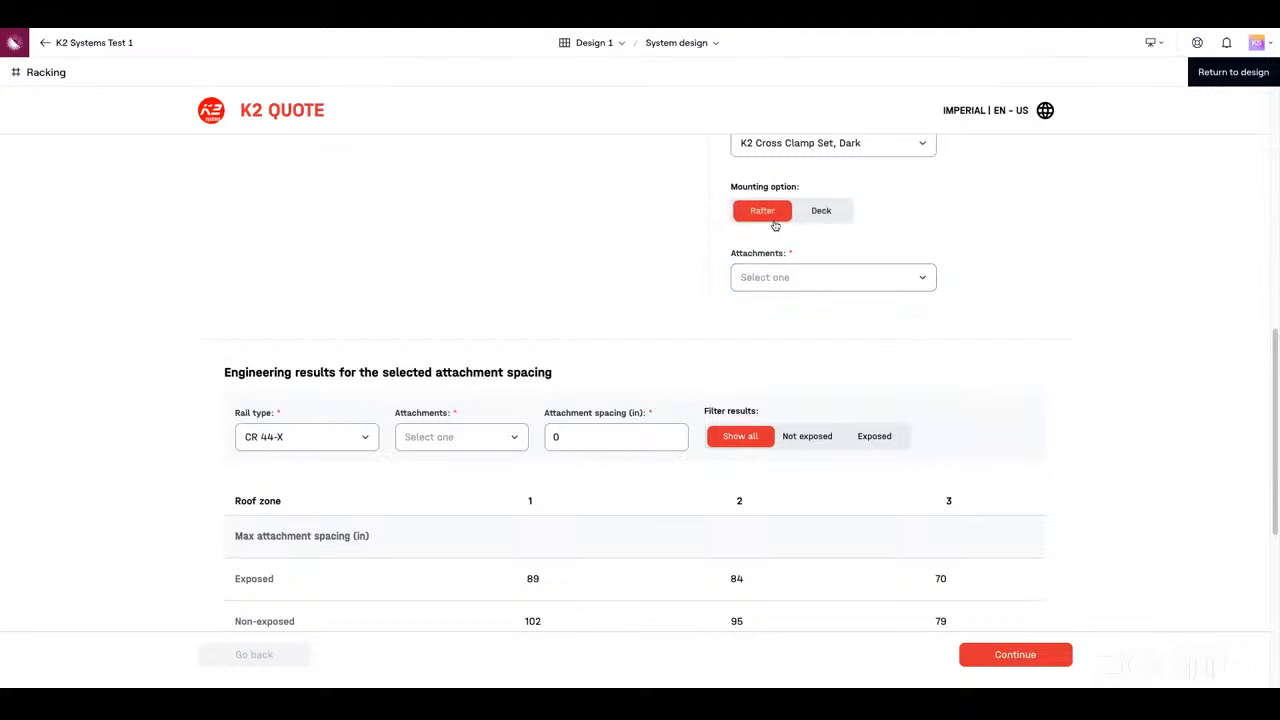
click(817, 289)
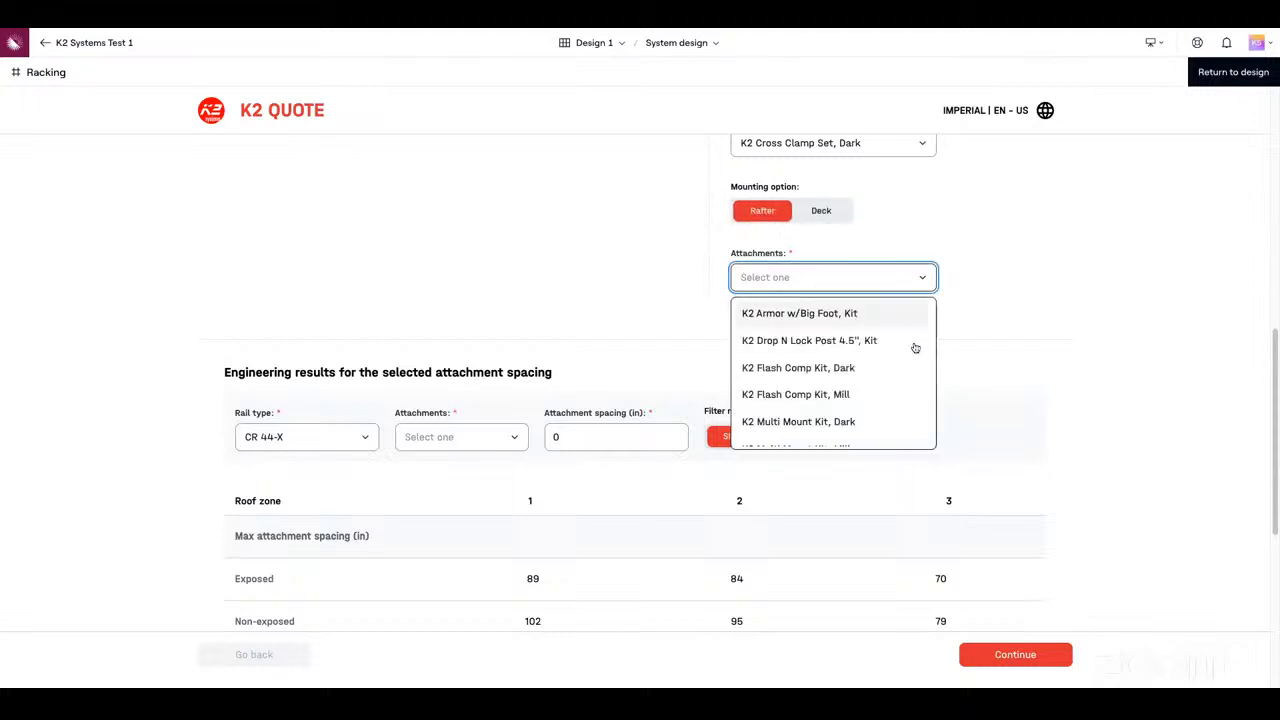
click(862, 424)
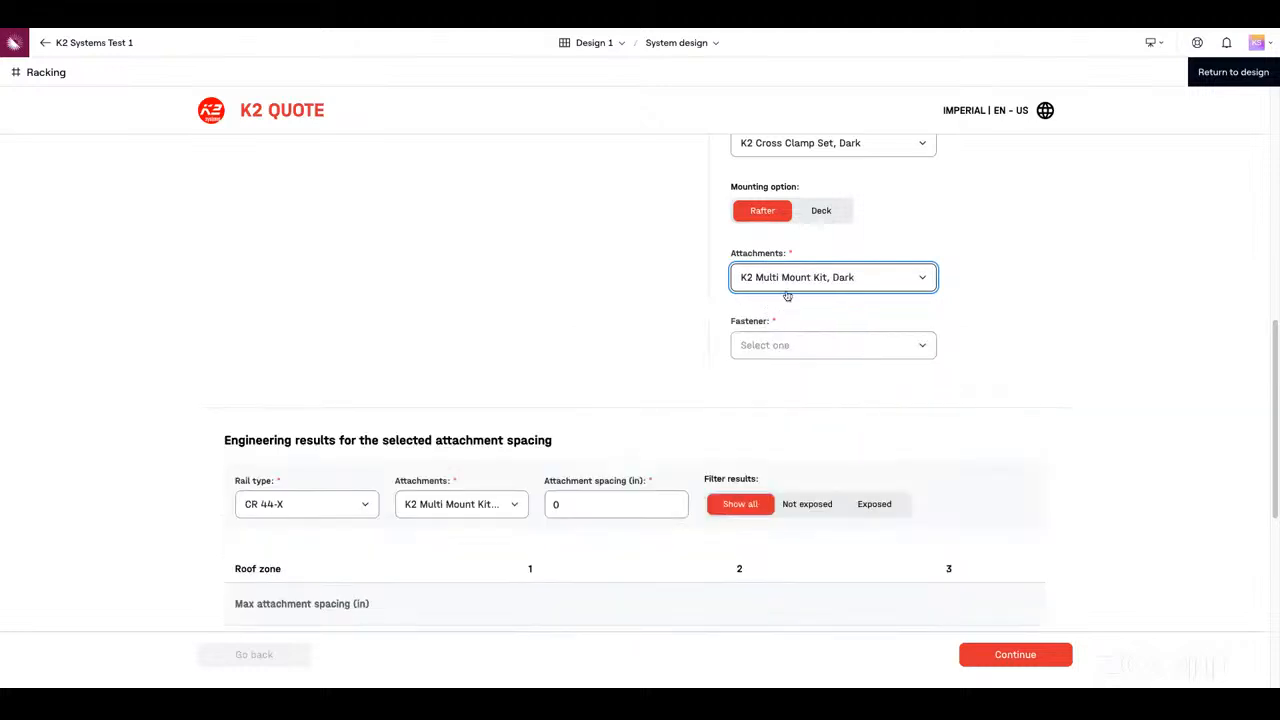
click(874, 358)
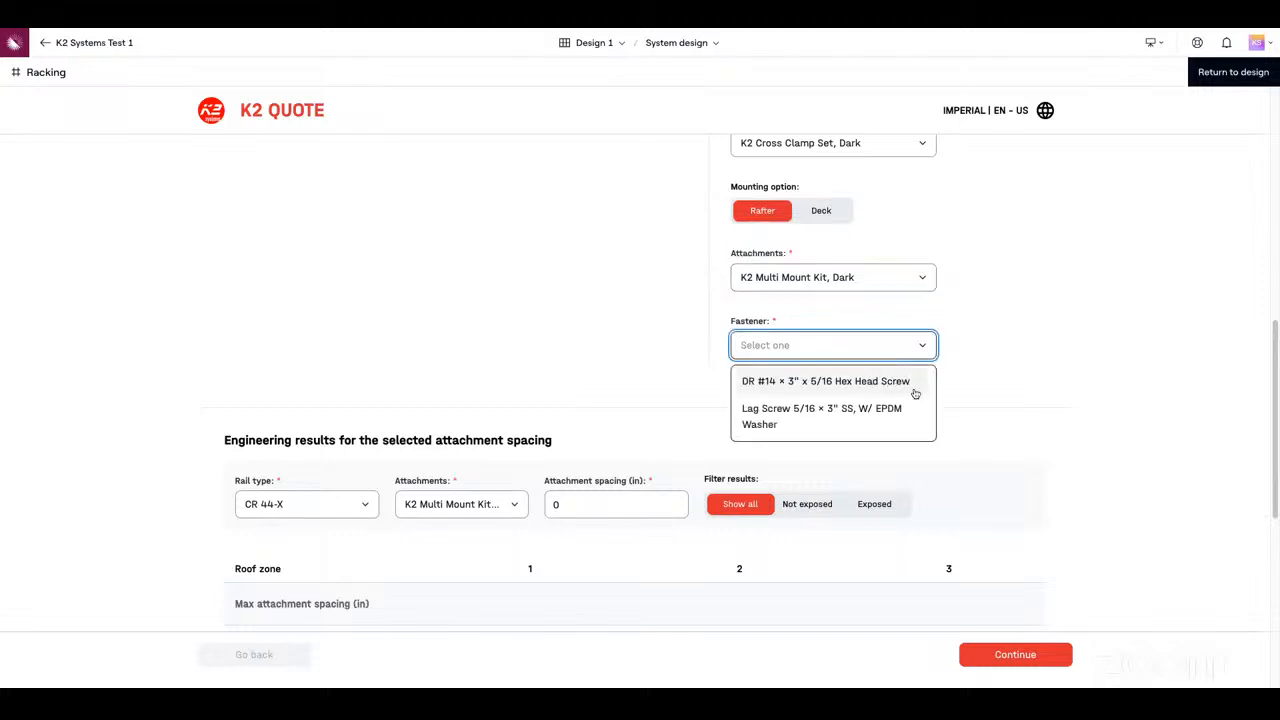
click(914, 389)
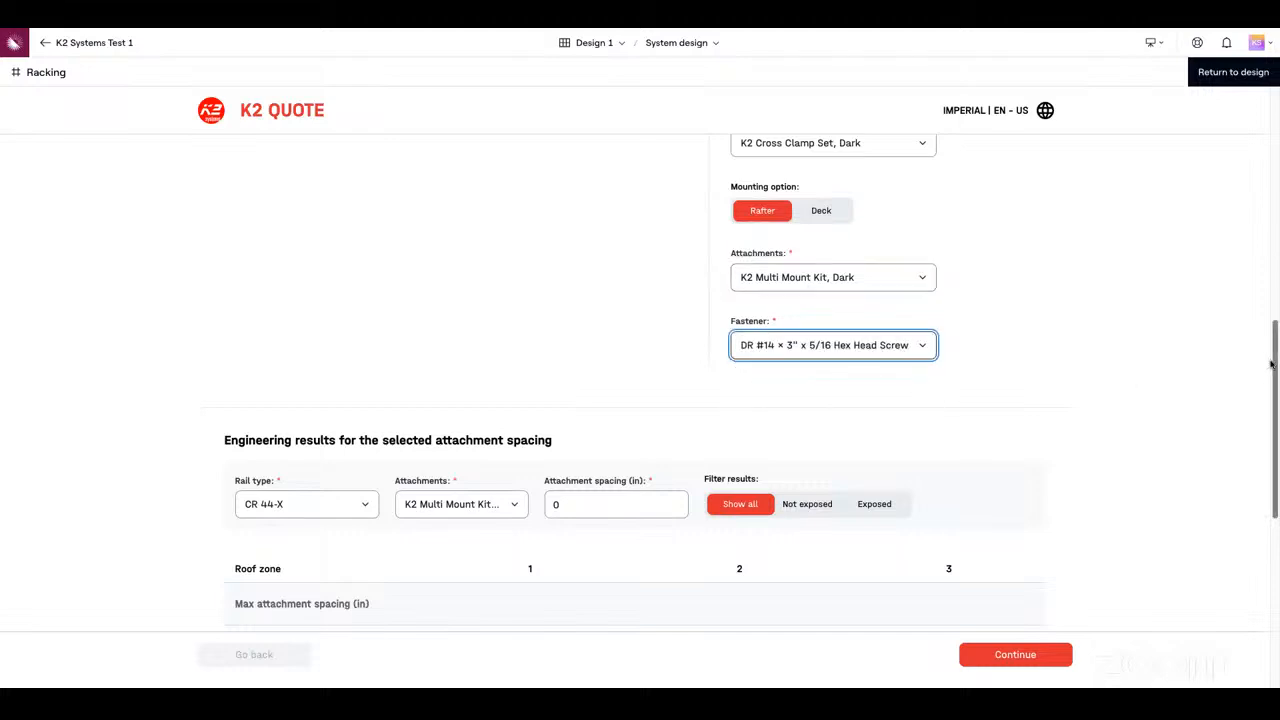
Set the attachment spacing for the engineering results to 48 in
scroll(1276, 398, down, 1)
scroll(1276, 398, down, 5)
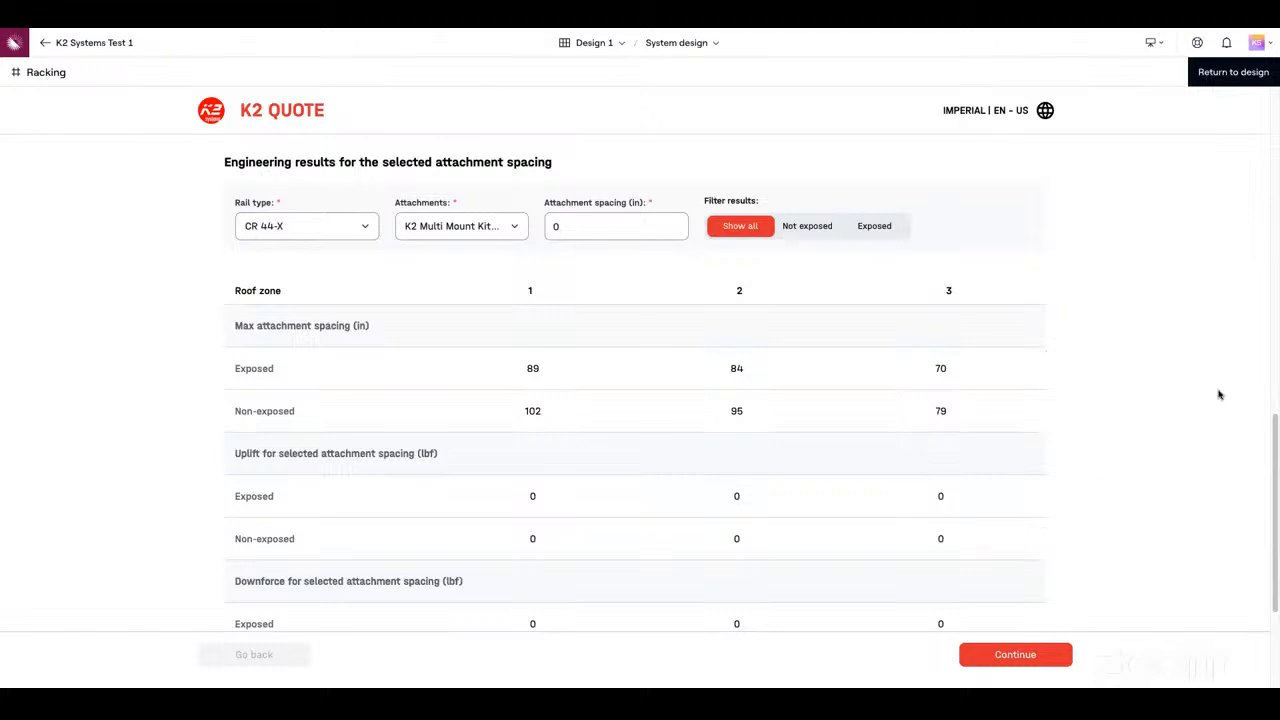
mouse_move(1276, 441)
mouse_down()
mouse_move(1276, 160)
mouse_move(1273, 448)
mouse_up()
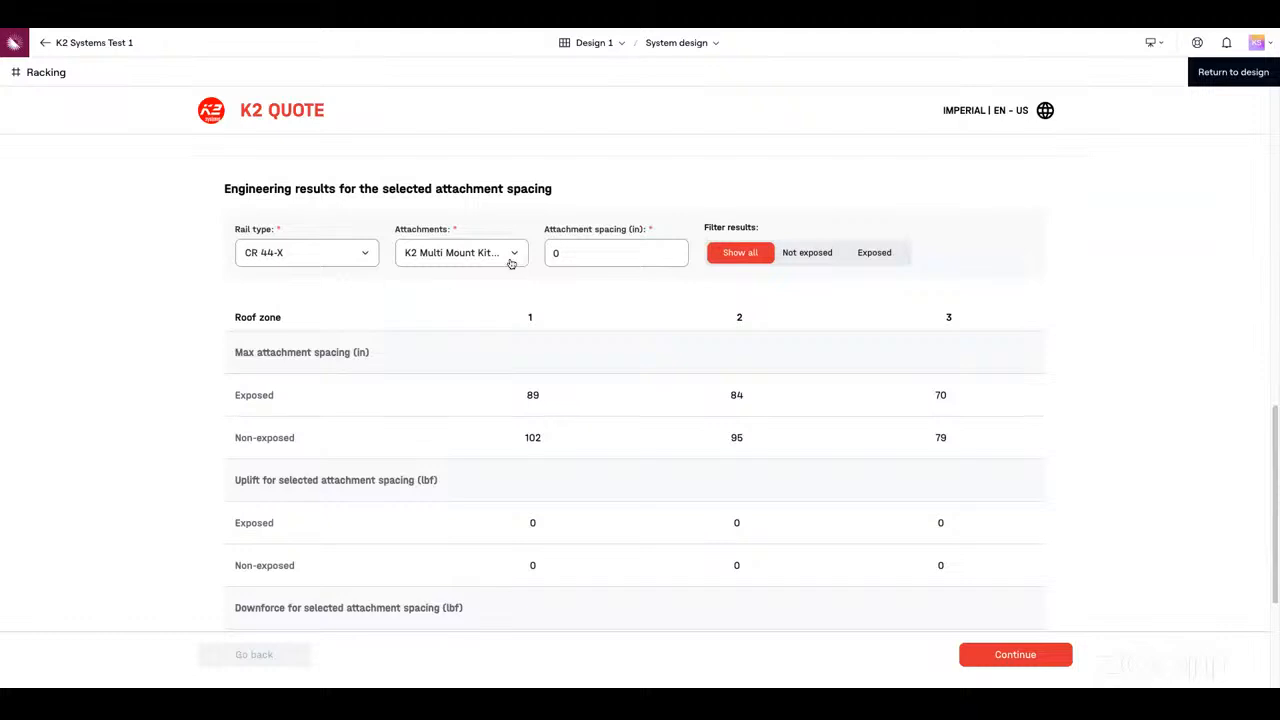
click(603, 260)
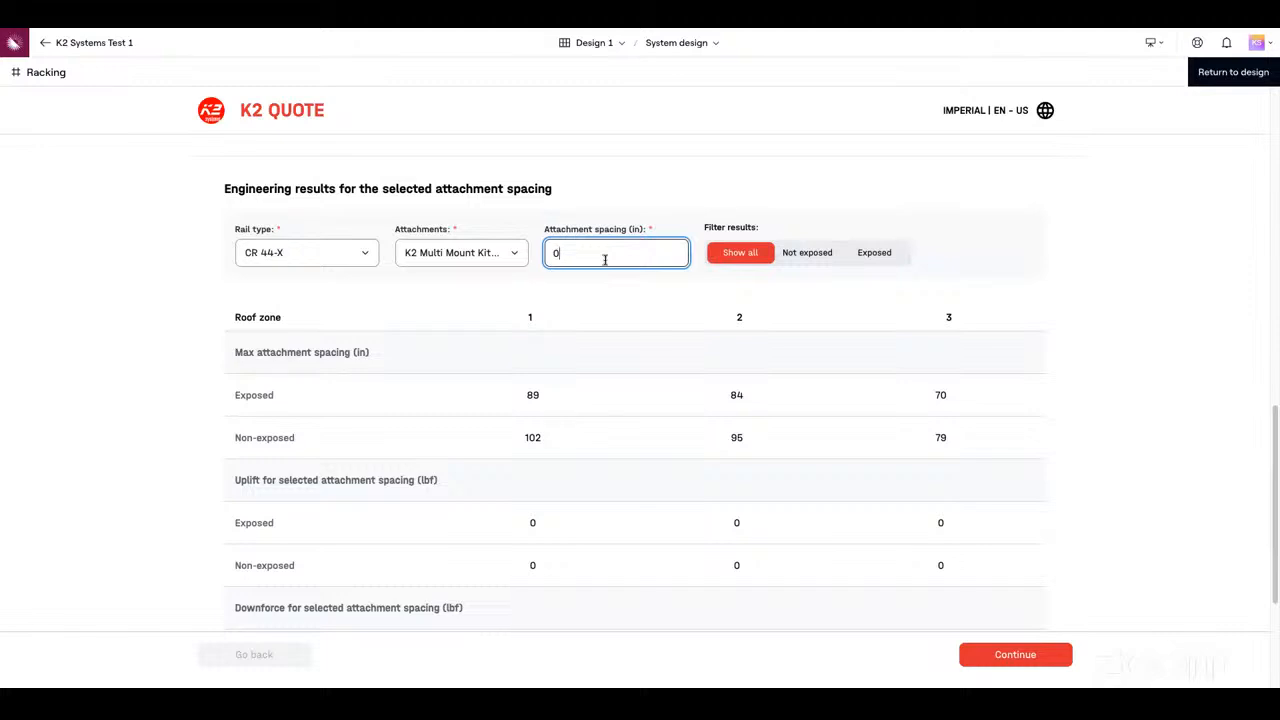
key(BackSpace)
text(48)
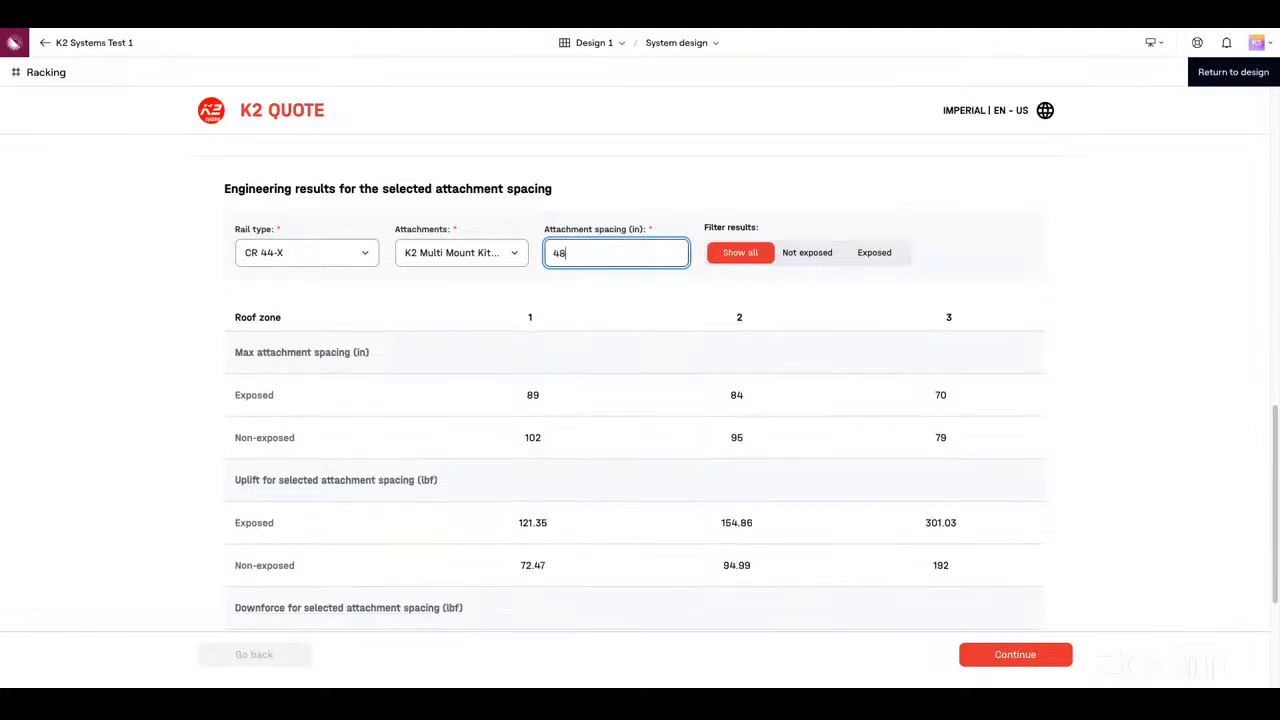
click(1088, 214)
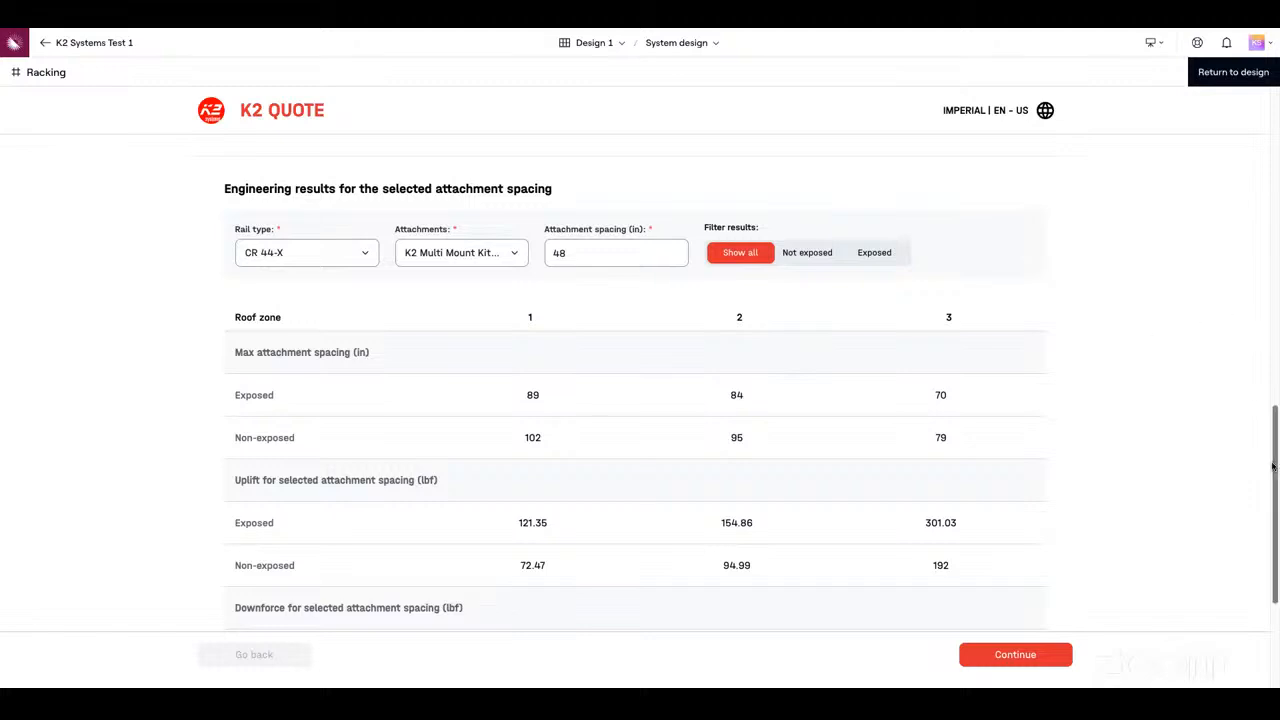
Examine the engineering results per roof zone, filtering them by Not exposed and by Exposed before returning to Show all
scroll(1274, 466, down, 1)
scroll(1274, 466, down, 5)
scroll(444, 270, up, 1)
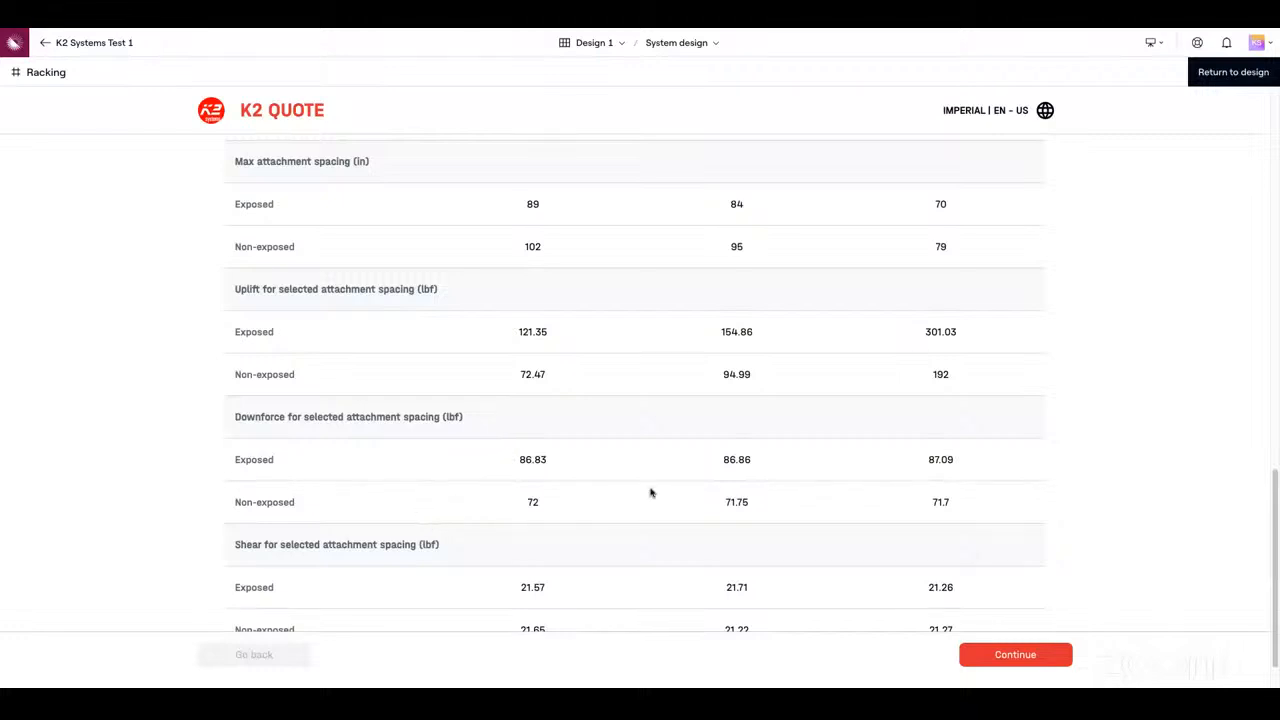
scroll(1000, 400, up, 2)
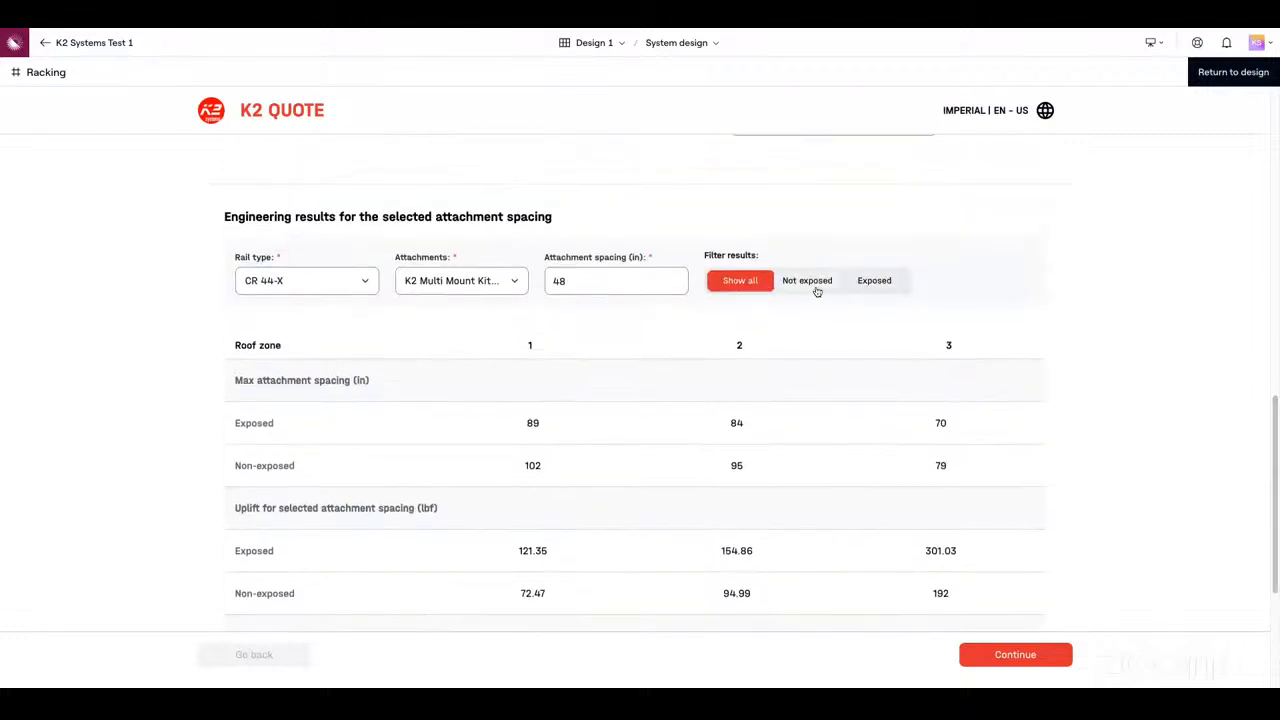
click(817, 288)
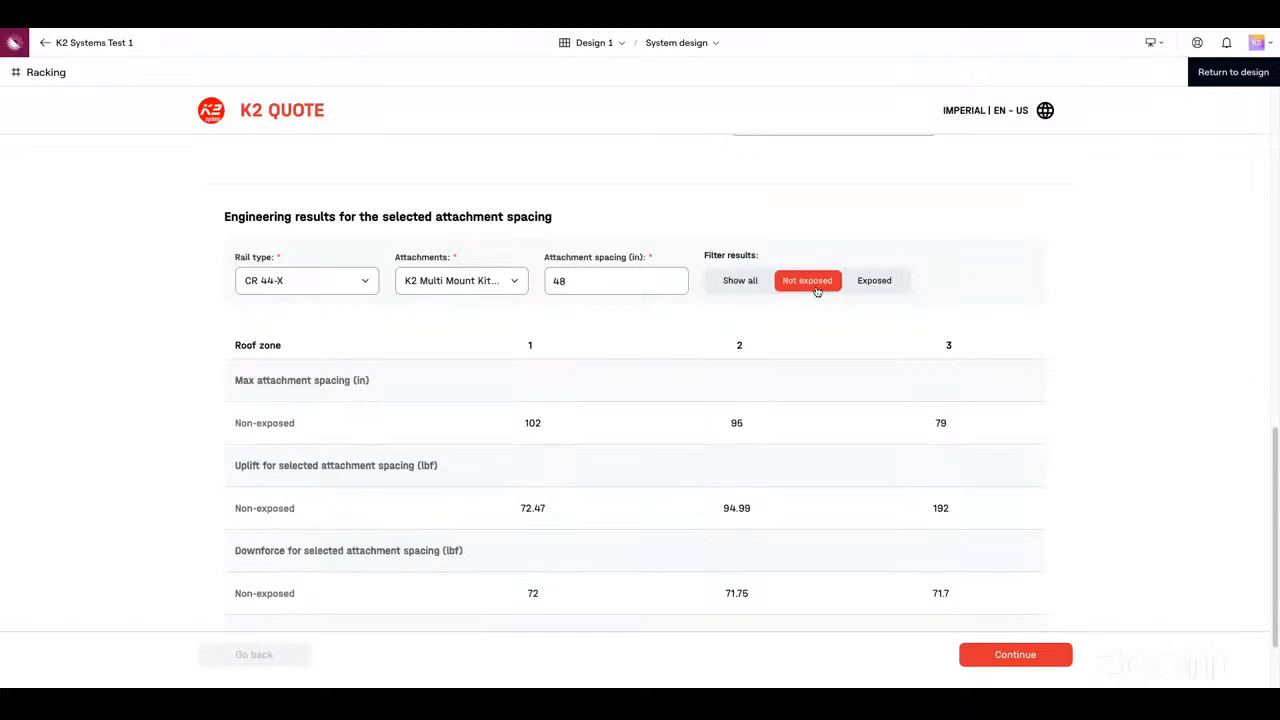
click(884, 290)
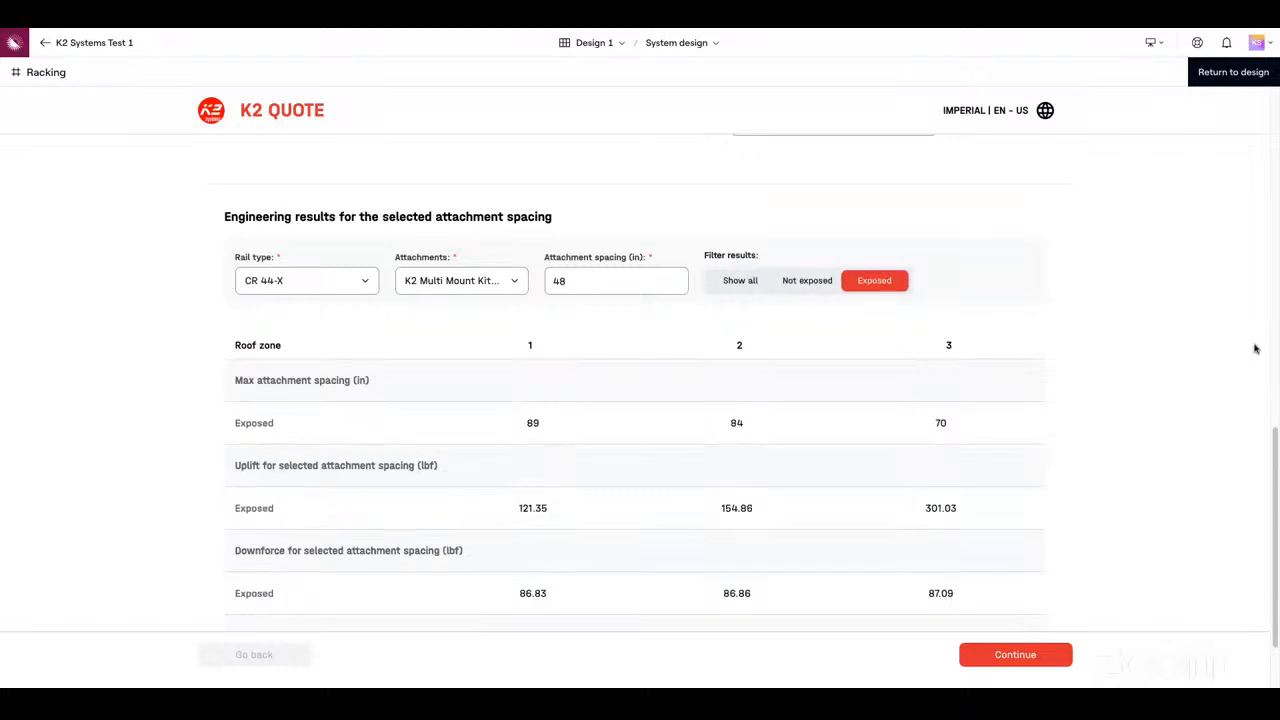
scroll(1275, 441, down, 1)
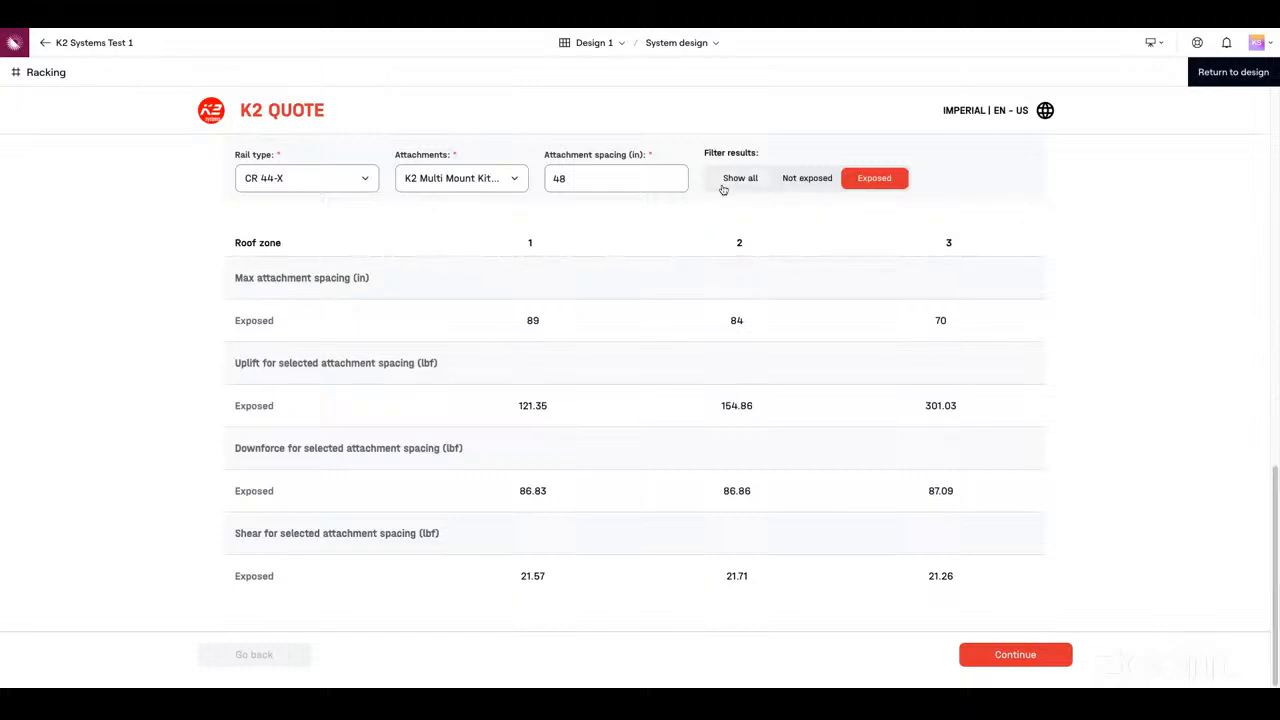
drag(533, 322, 951, 320)
click(758, 186)
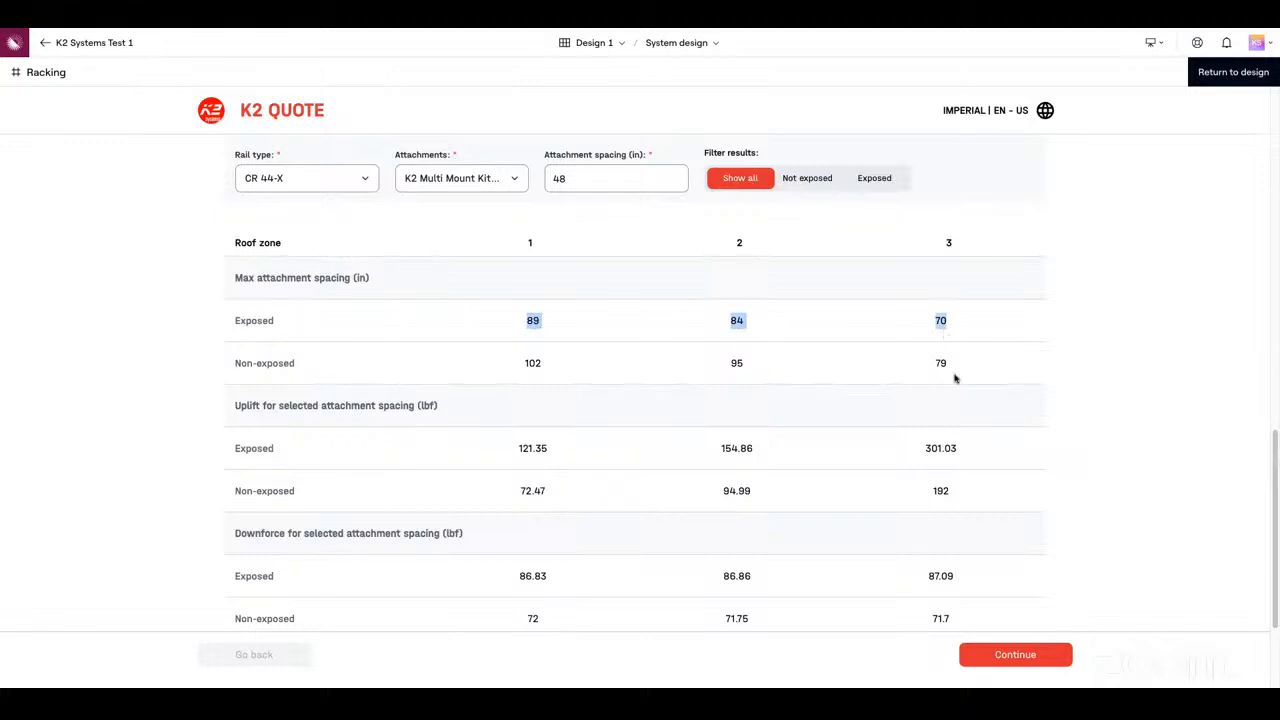
Try a 72 in attachment spacing for the engineering results and set it back to 48 in
click(559, 181)
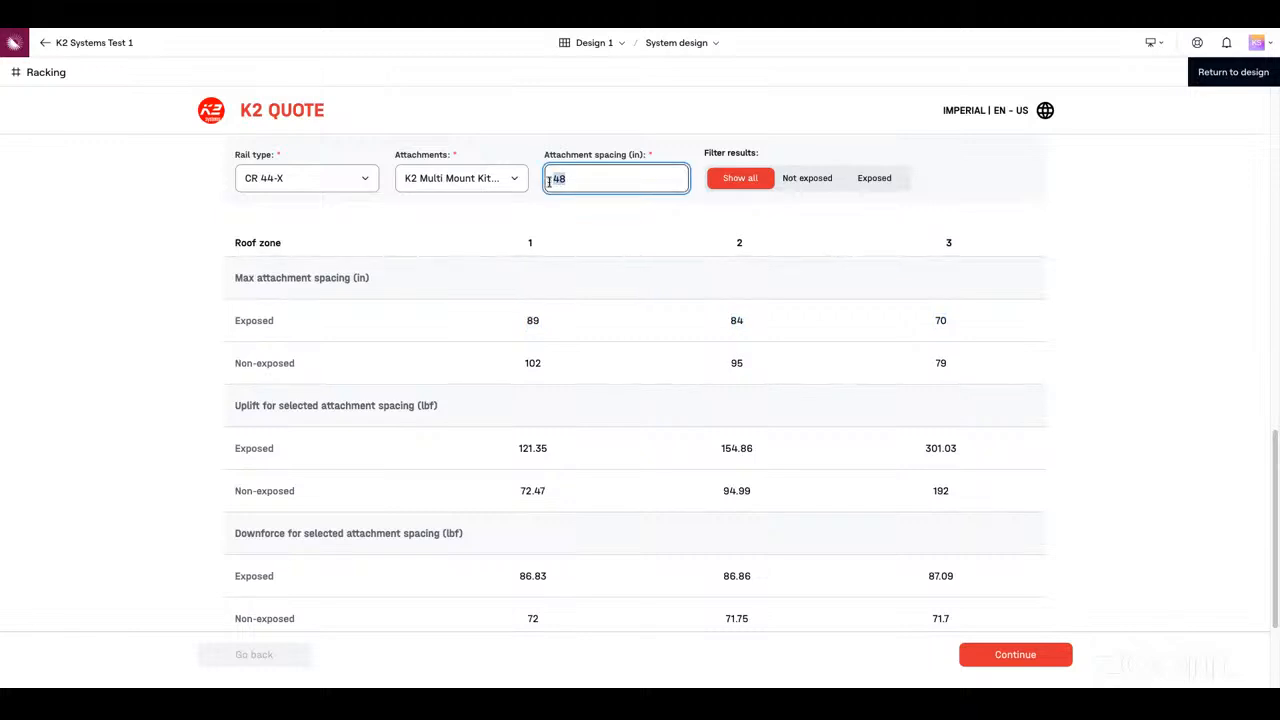
key(BackSpace)
text(72)
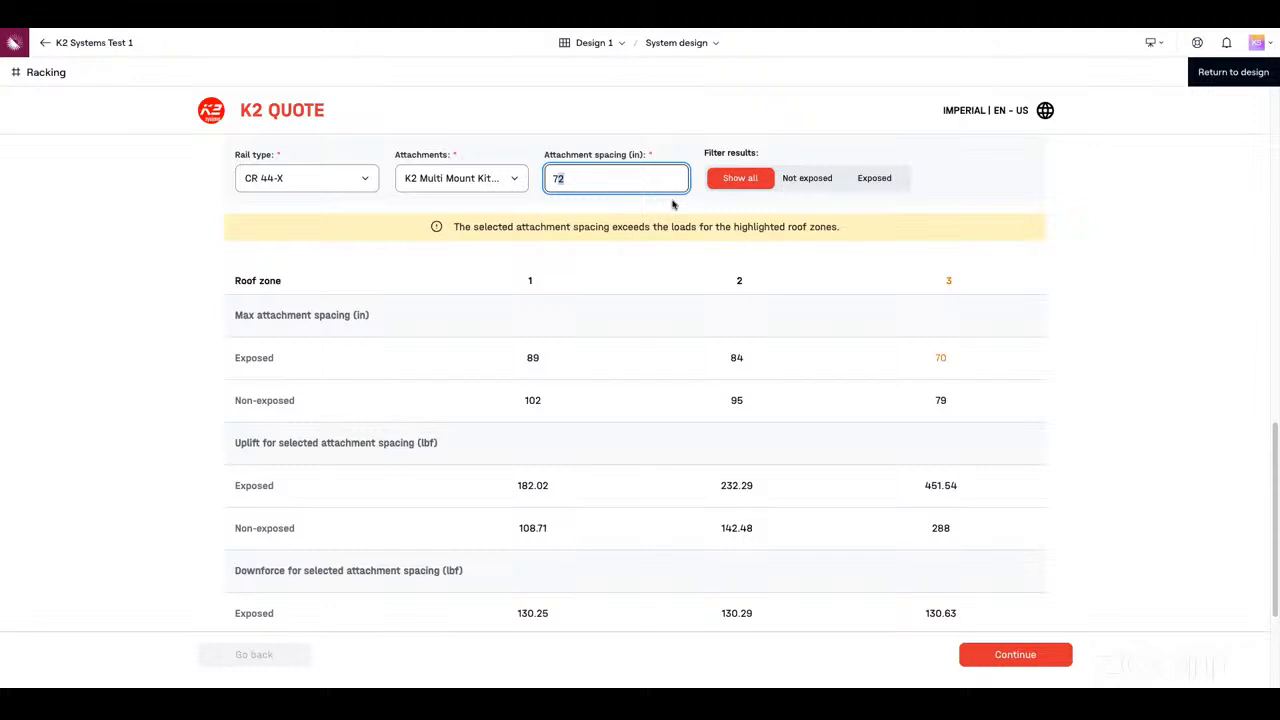
key(BackSpace)
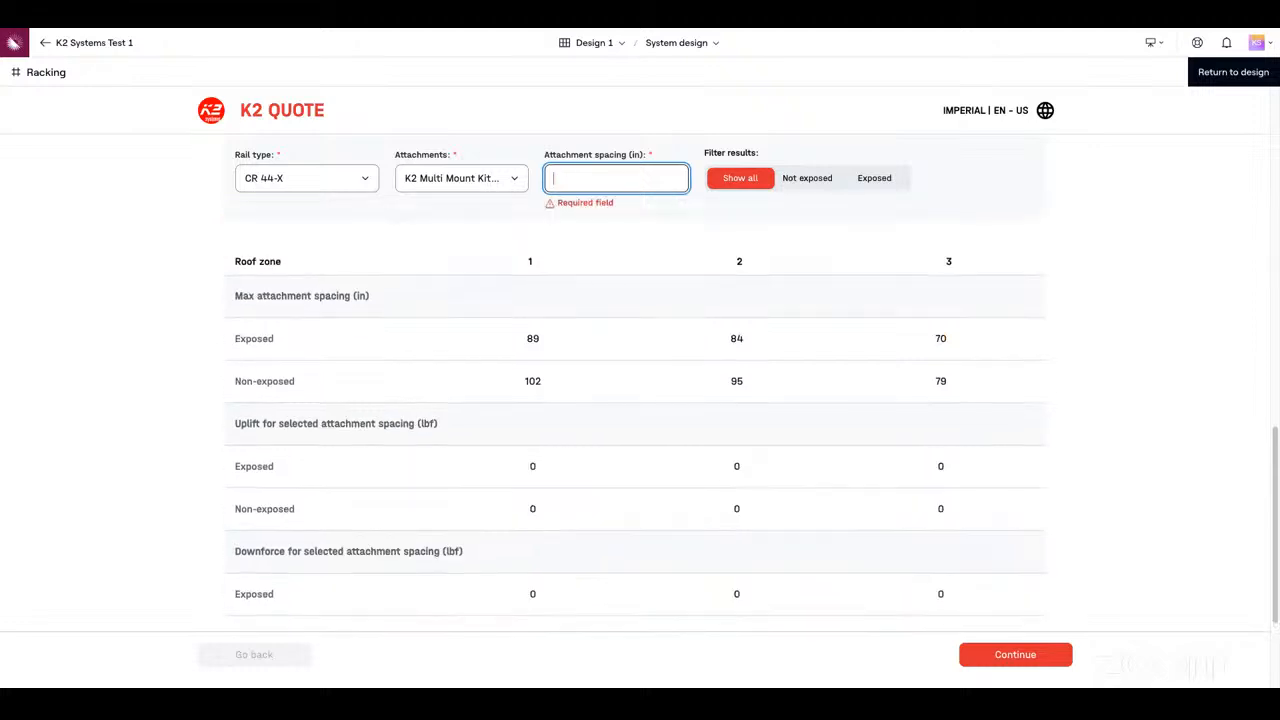
text(48)
click(1106, 372)
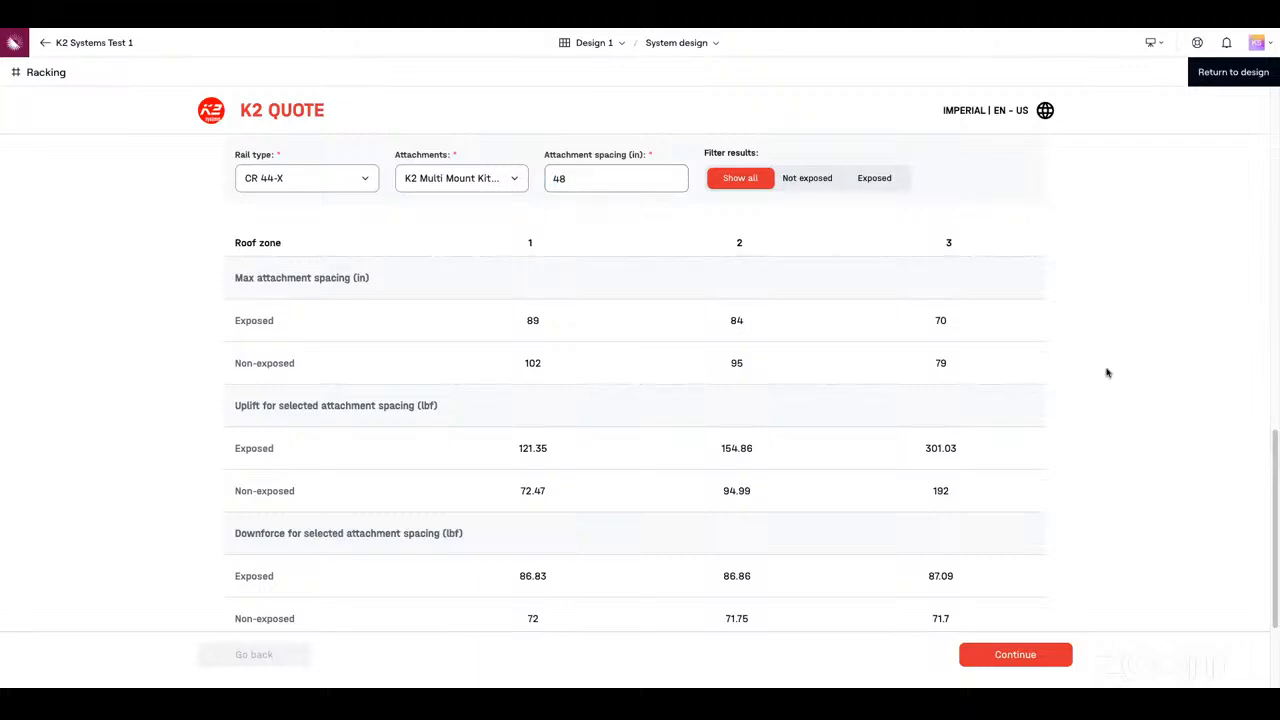
Continue to the Design stage and view the module layouts of Array 1 and Array 2
scroll(930, 392, up, 1)
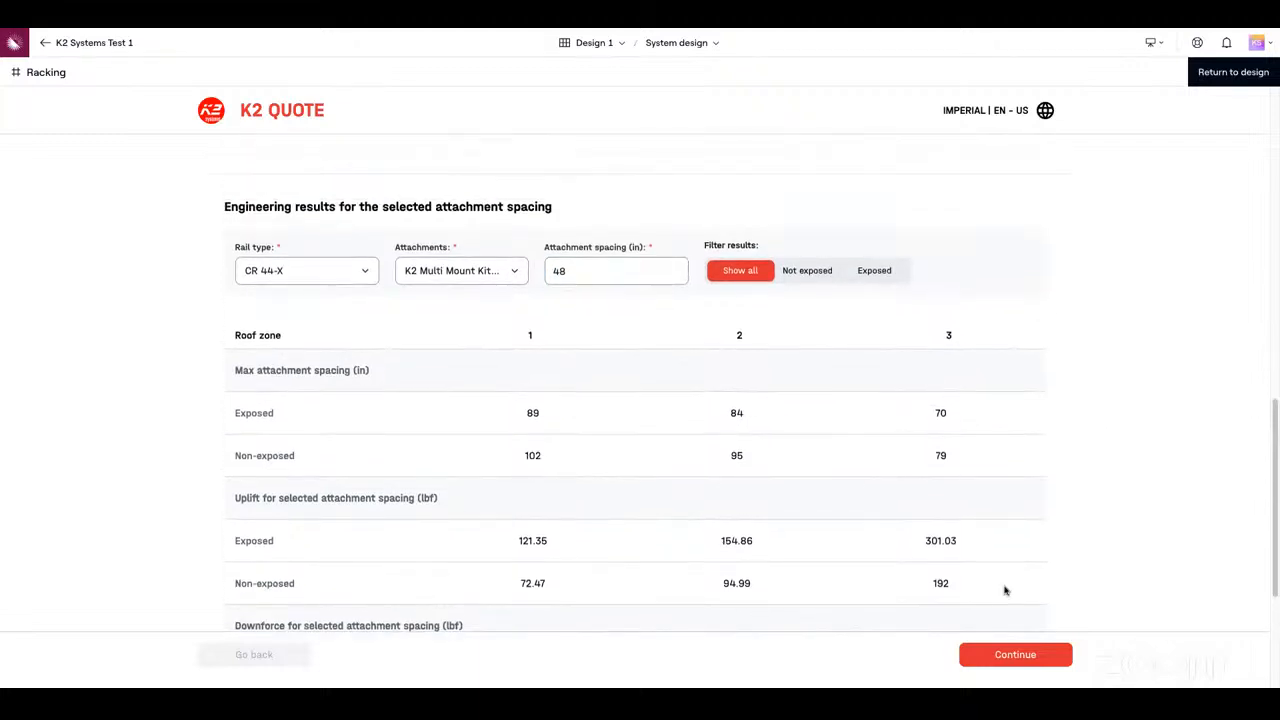
click(1034, 667)
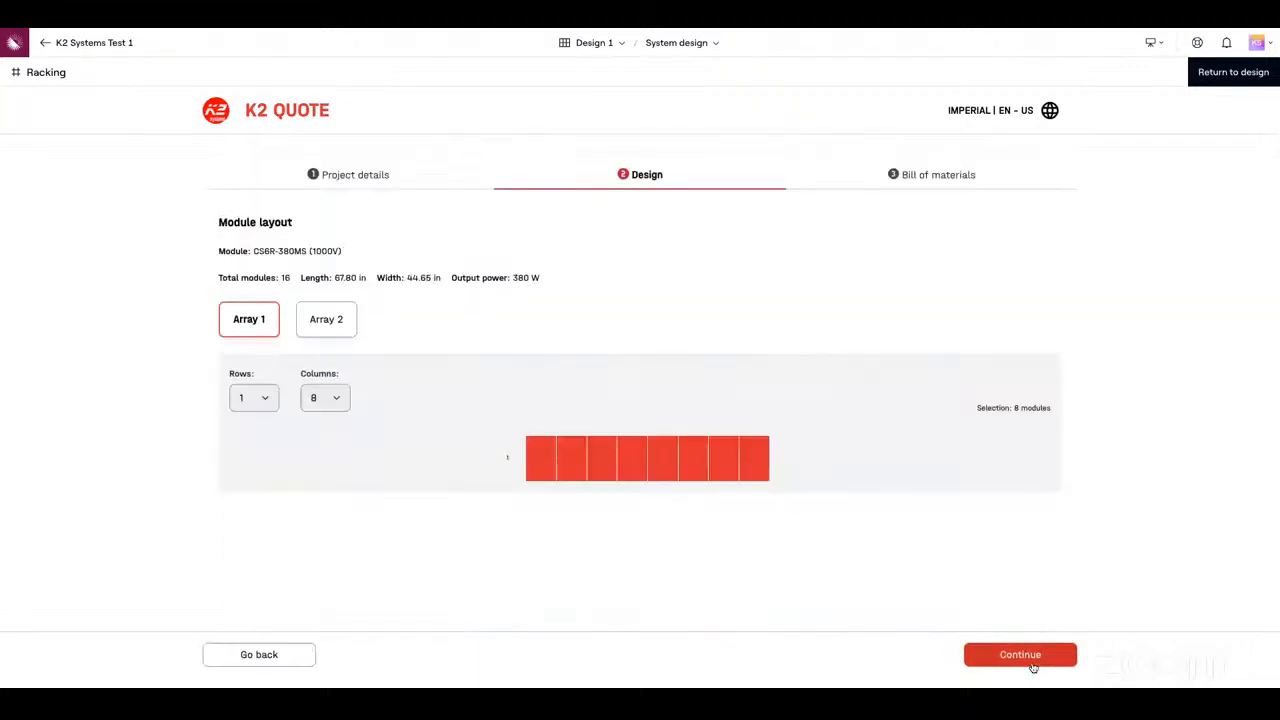
click(332, 325)
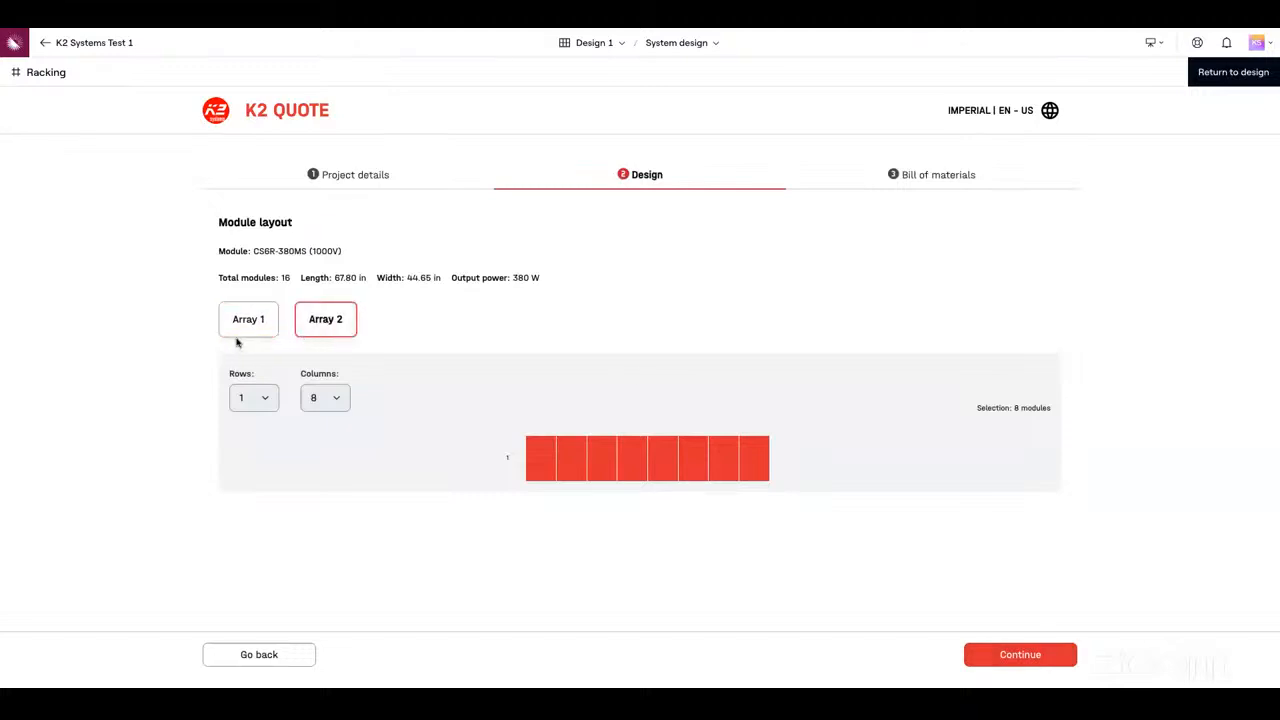
click(262, 335)
click(336, 332)
Continue to the bill of materials and add the CR Micro inverter & OPT, 13mm Hex Kit as an additional accessory
click(1037, 663)
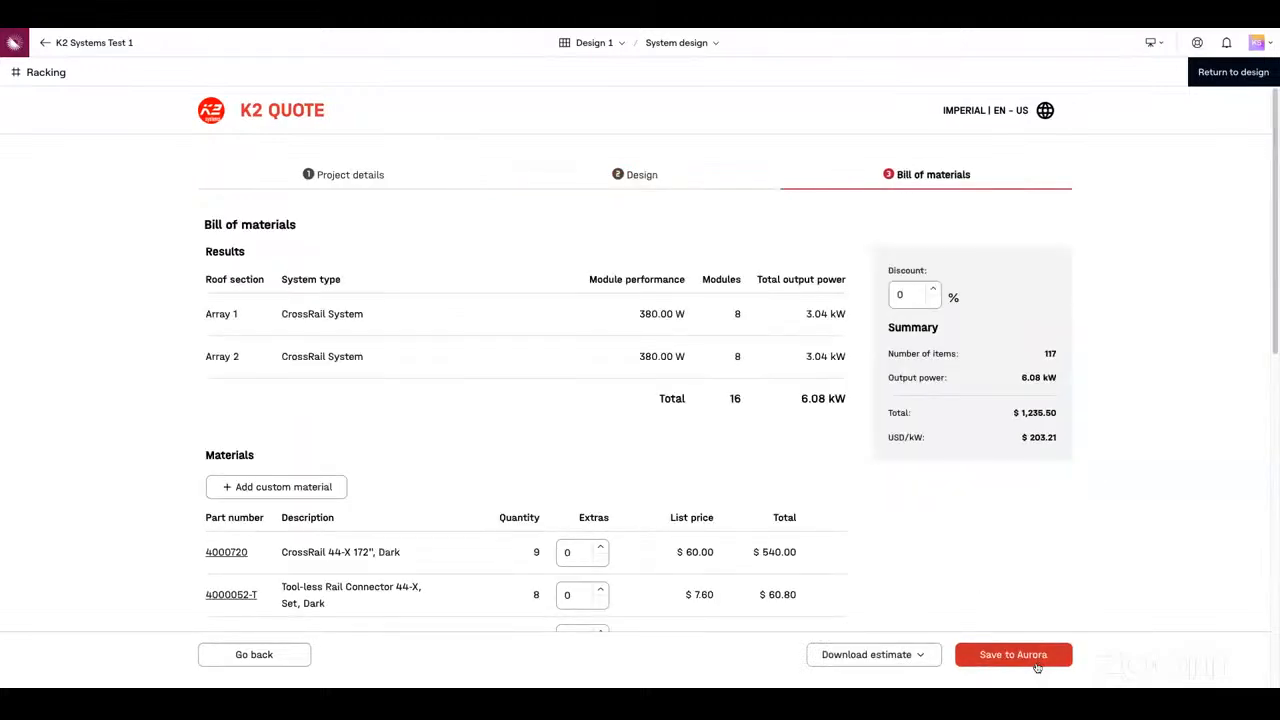
scroll(635, 396, down, 1)
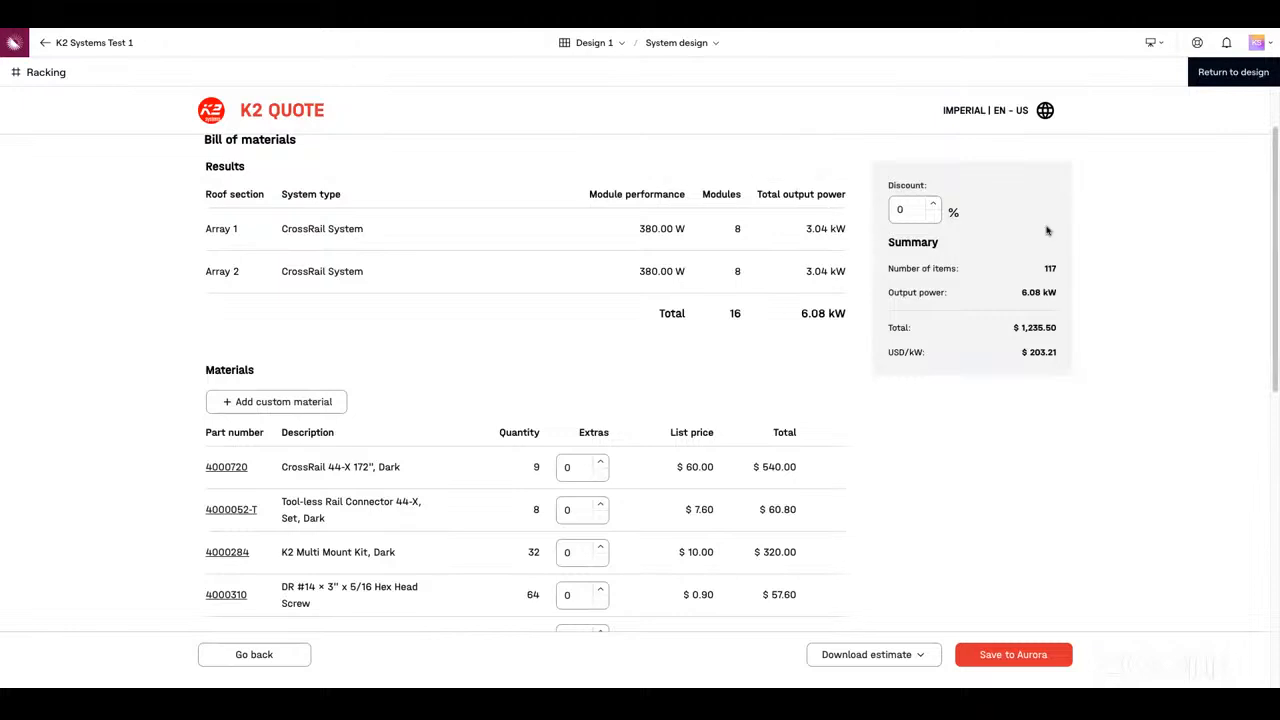
scroll(1275, 255, down, 2)
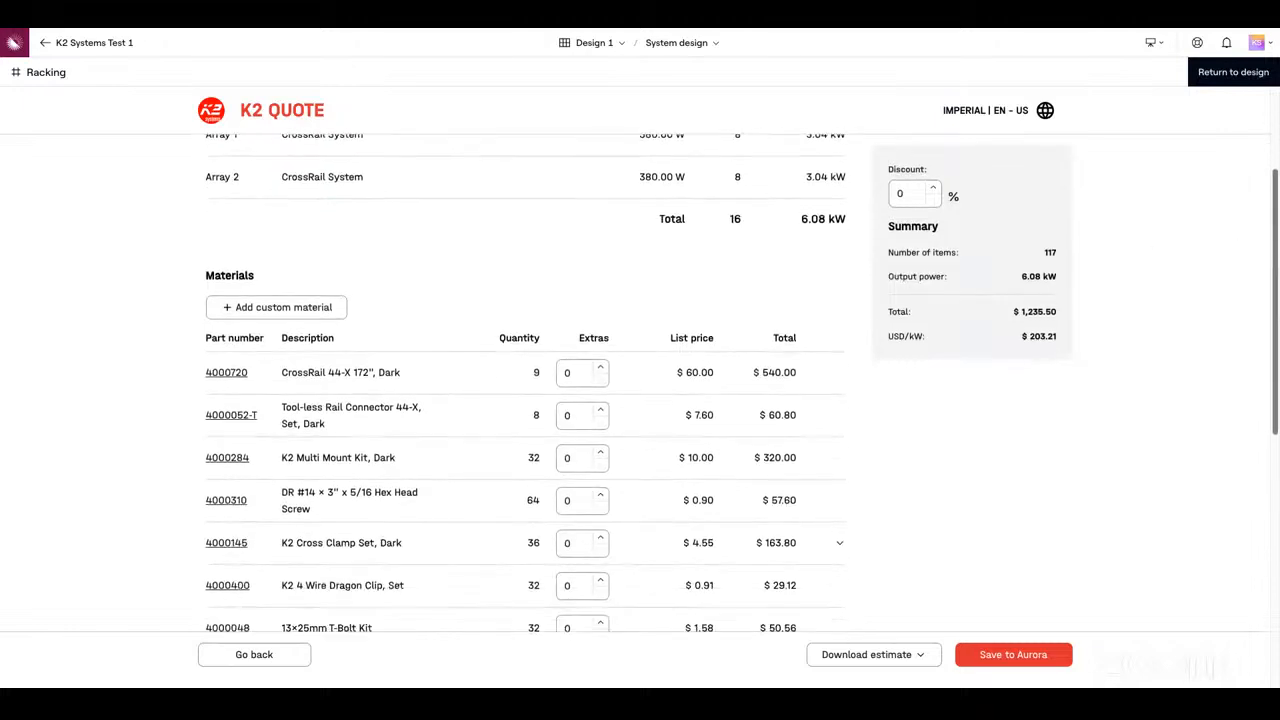
scroll(1275, 255, down, 3)
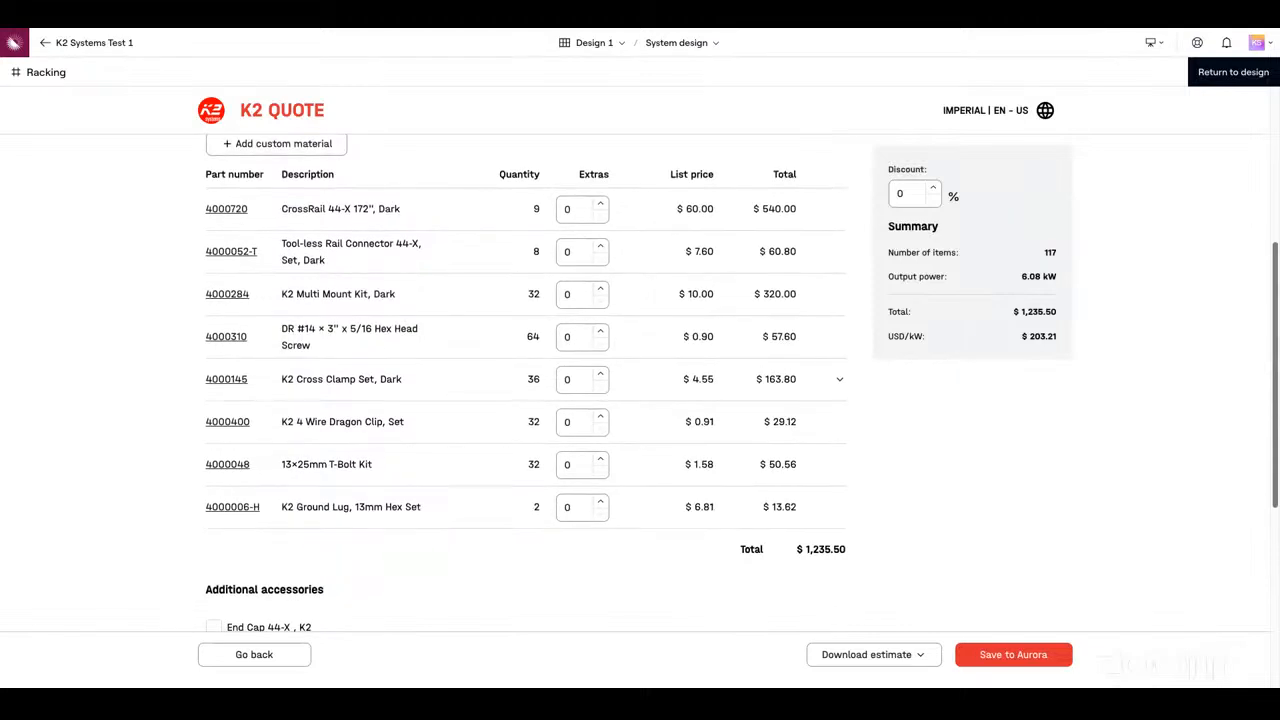
scroll(1275, 255, down, 5)
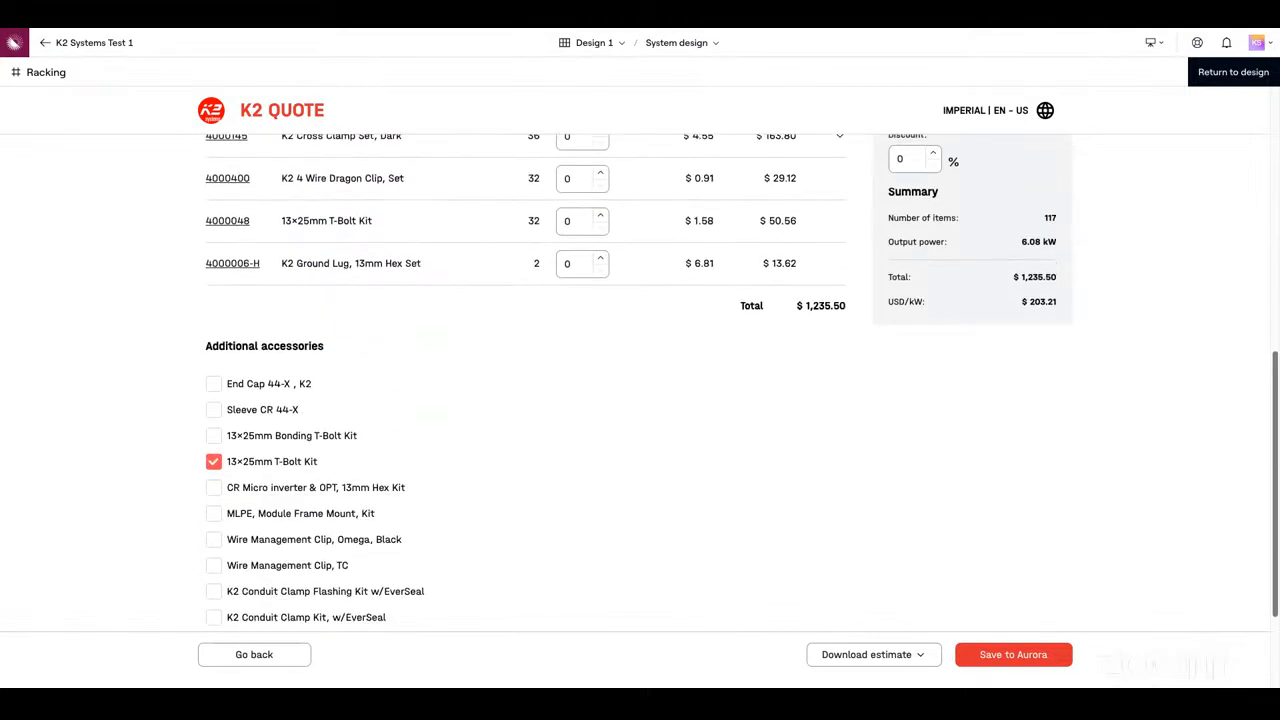
scroll(1275, 255, down, 3)
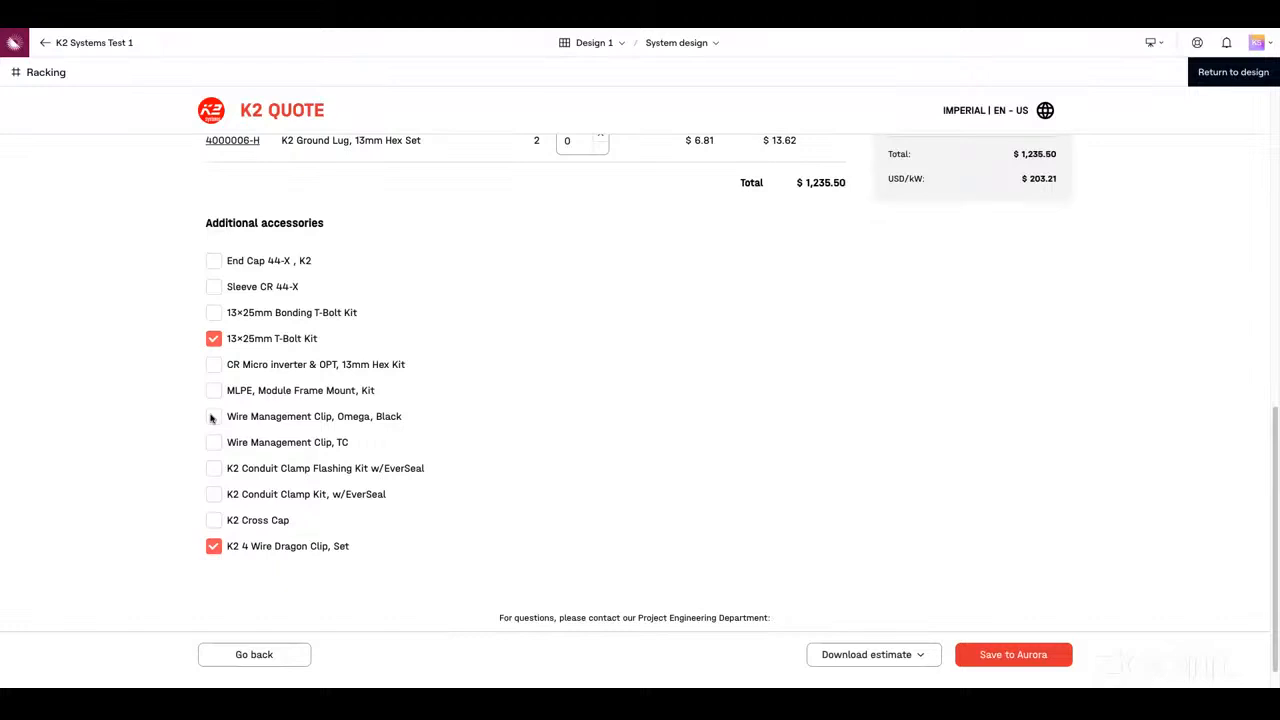
click(212, 372)
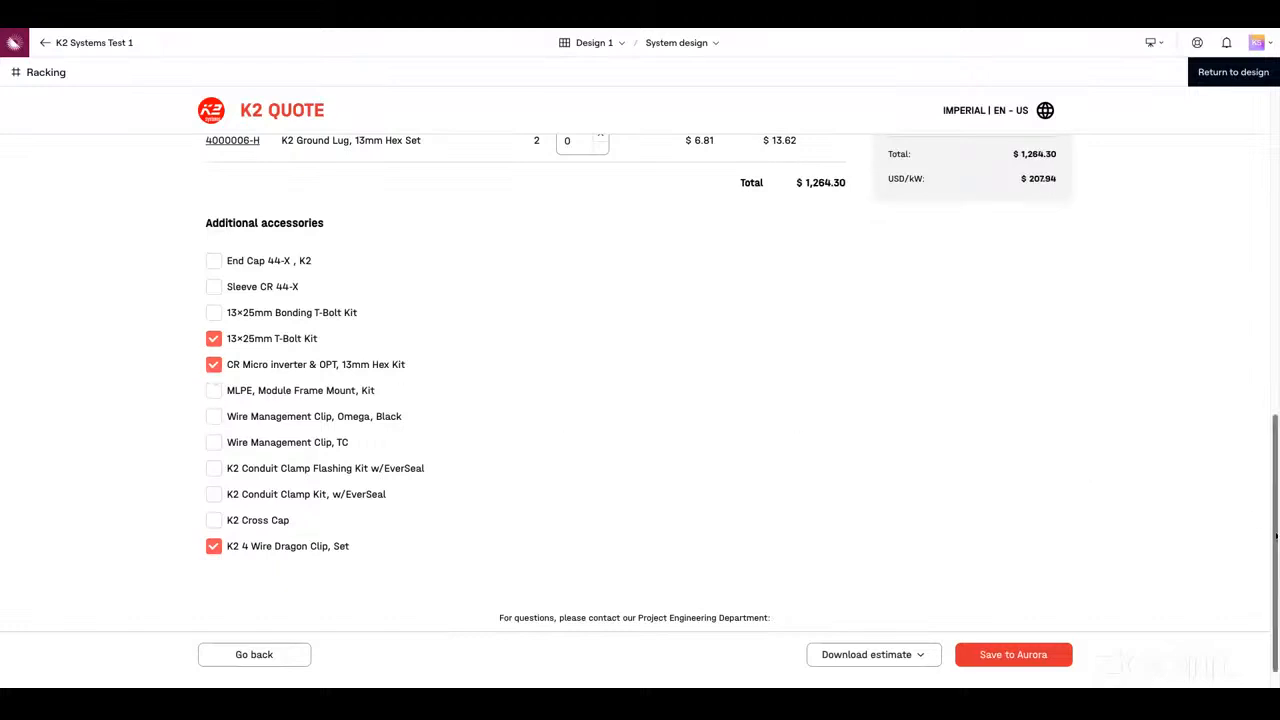
drag(1275, 537, 1277, 212)
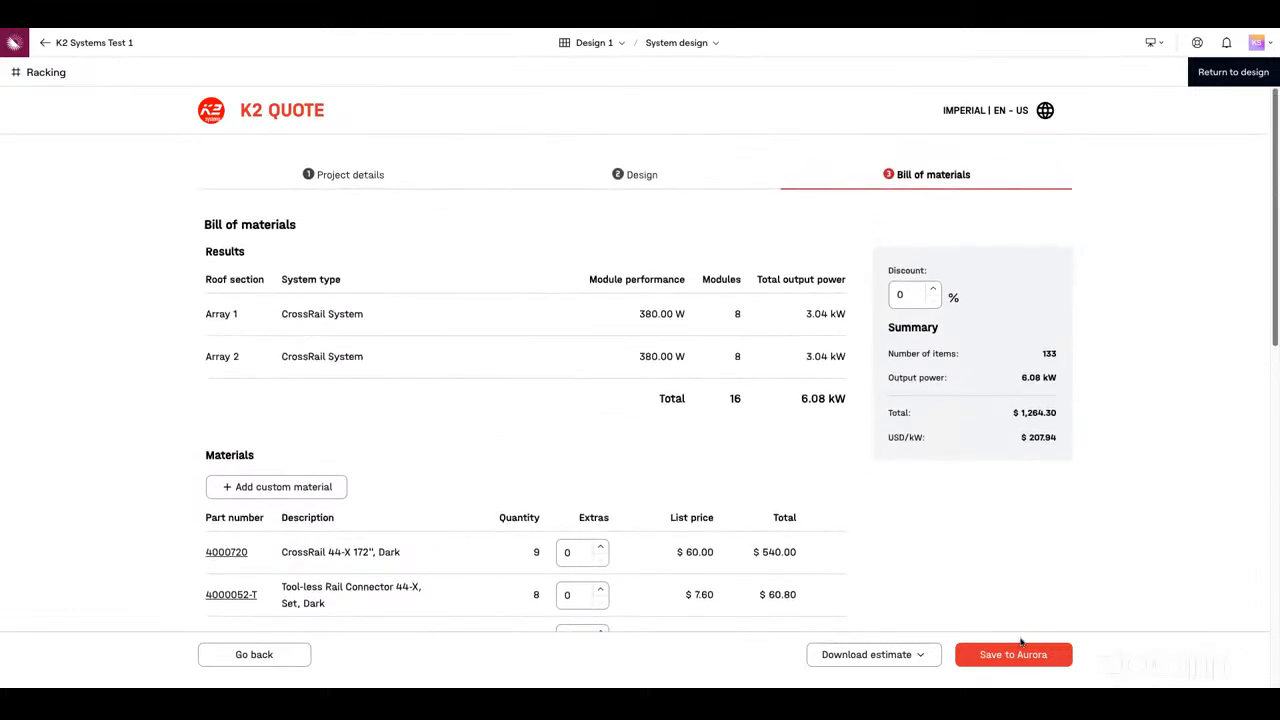
Save the bill of materials to Aurora and download its estimate as PDF and as CSV
click(1020, 658)
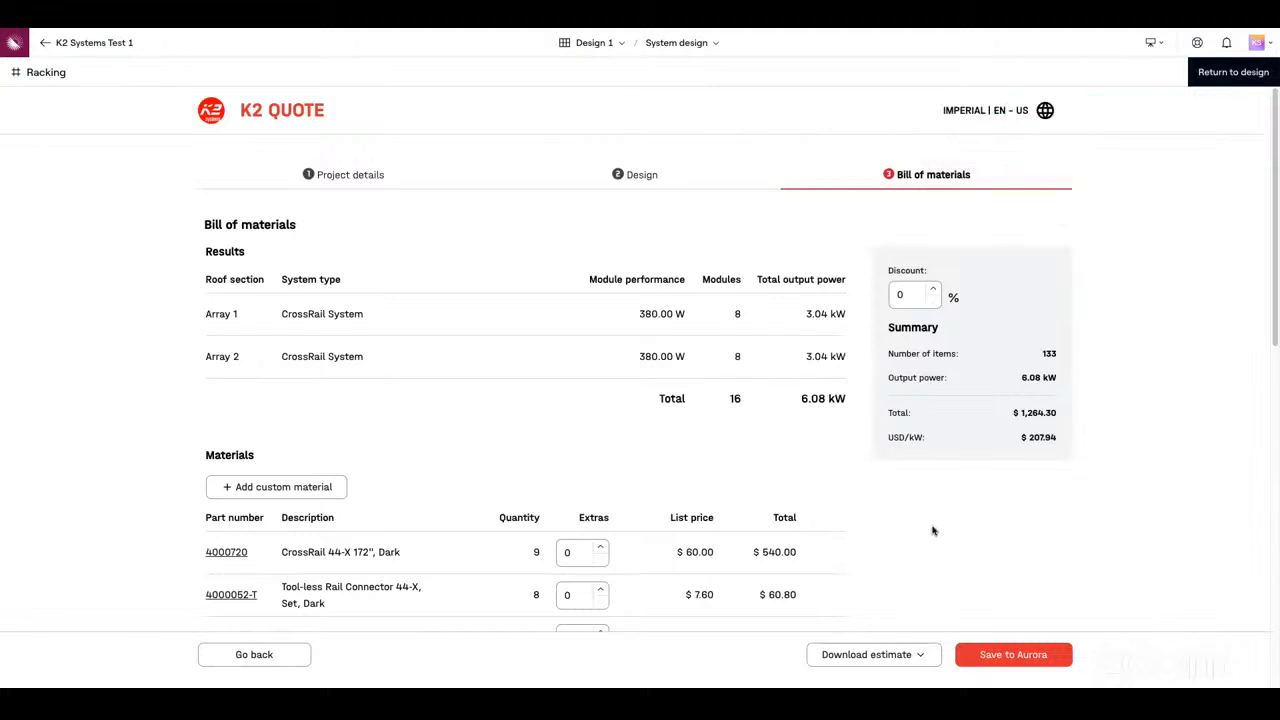
click(924, 660)
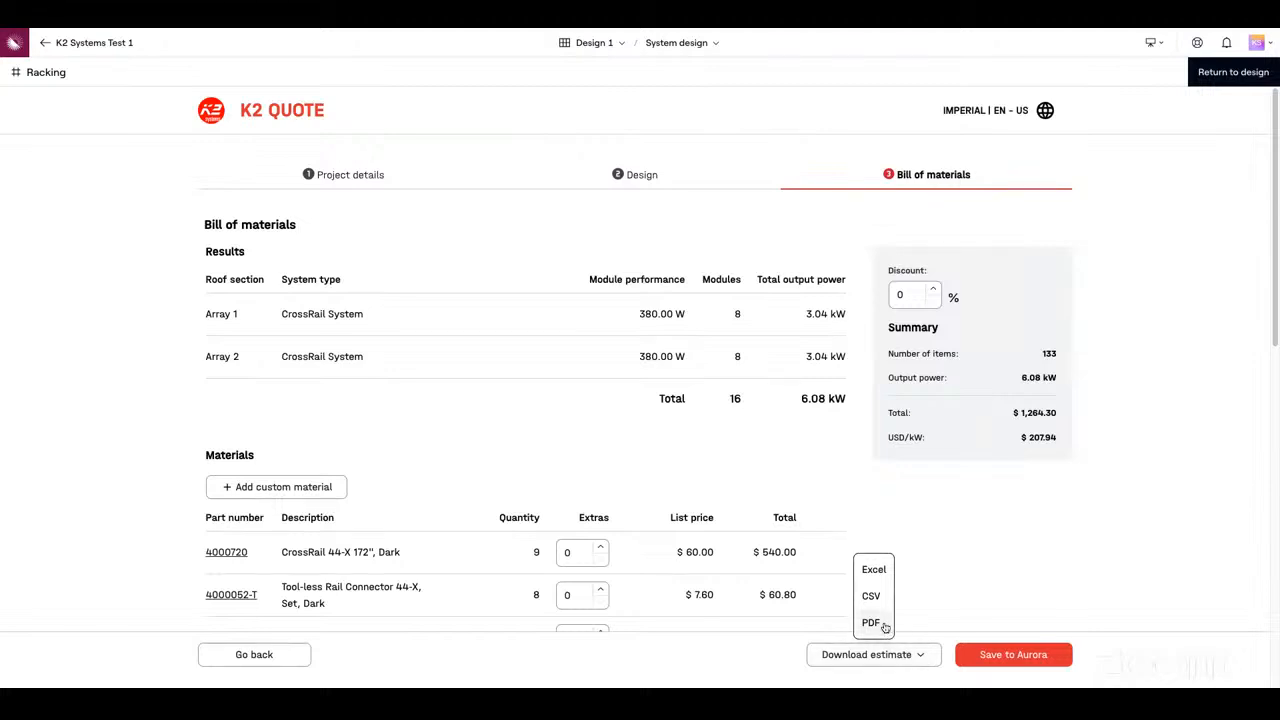
click(885, 626)
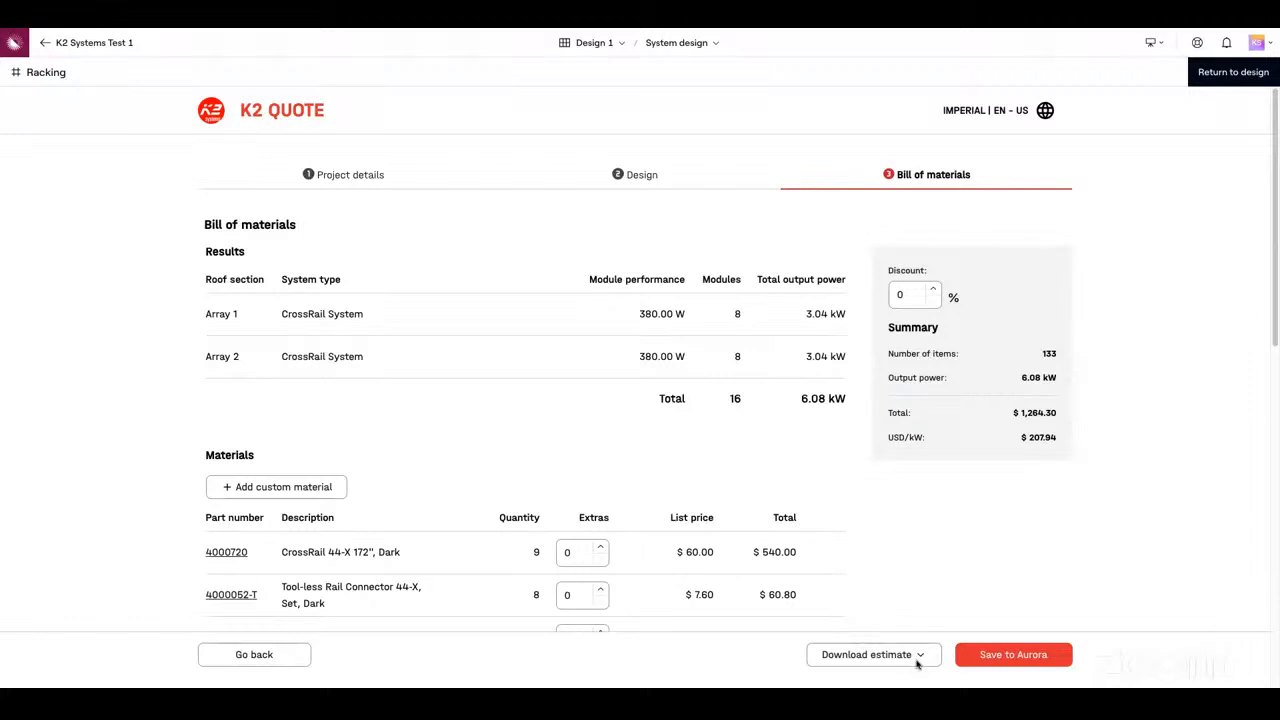
click(920, 655)
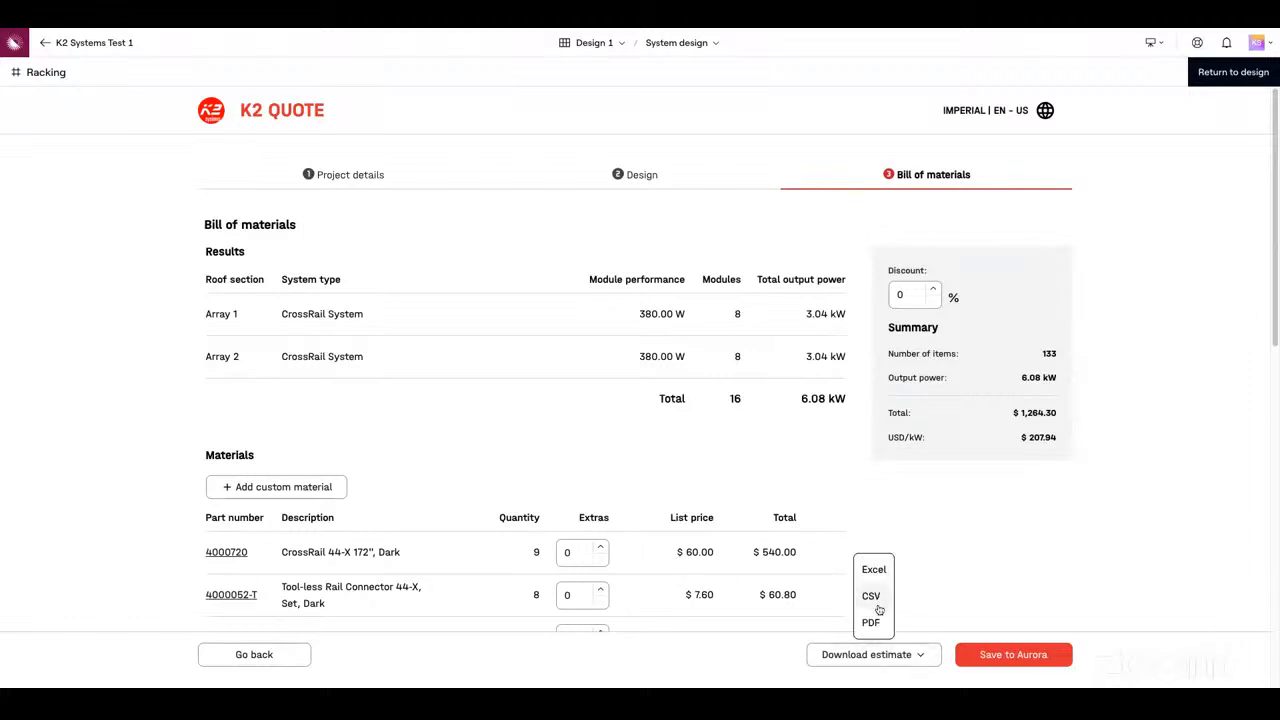
click(878, 600)
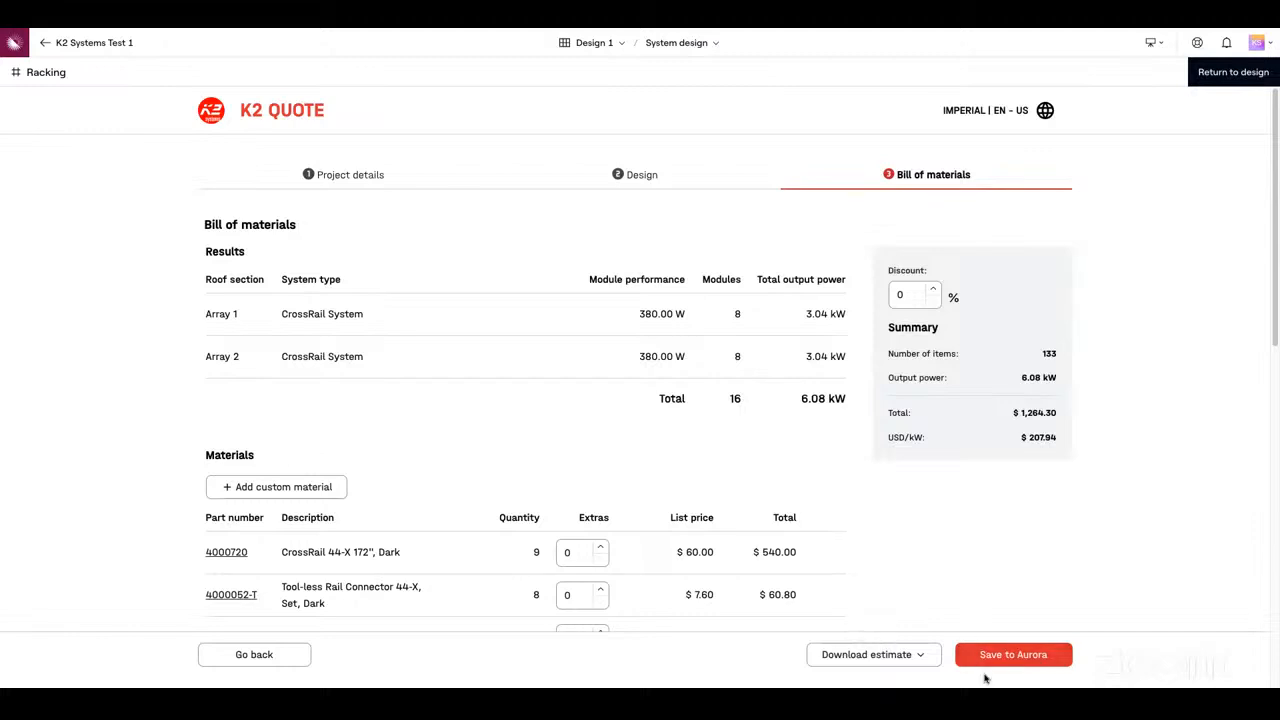
Upload the bill of materials to Aurora again and return to the system design
click(1003, 657)
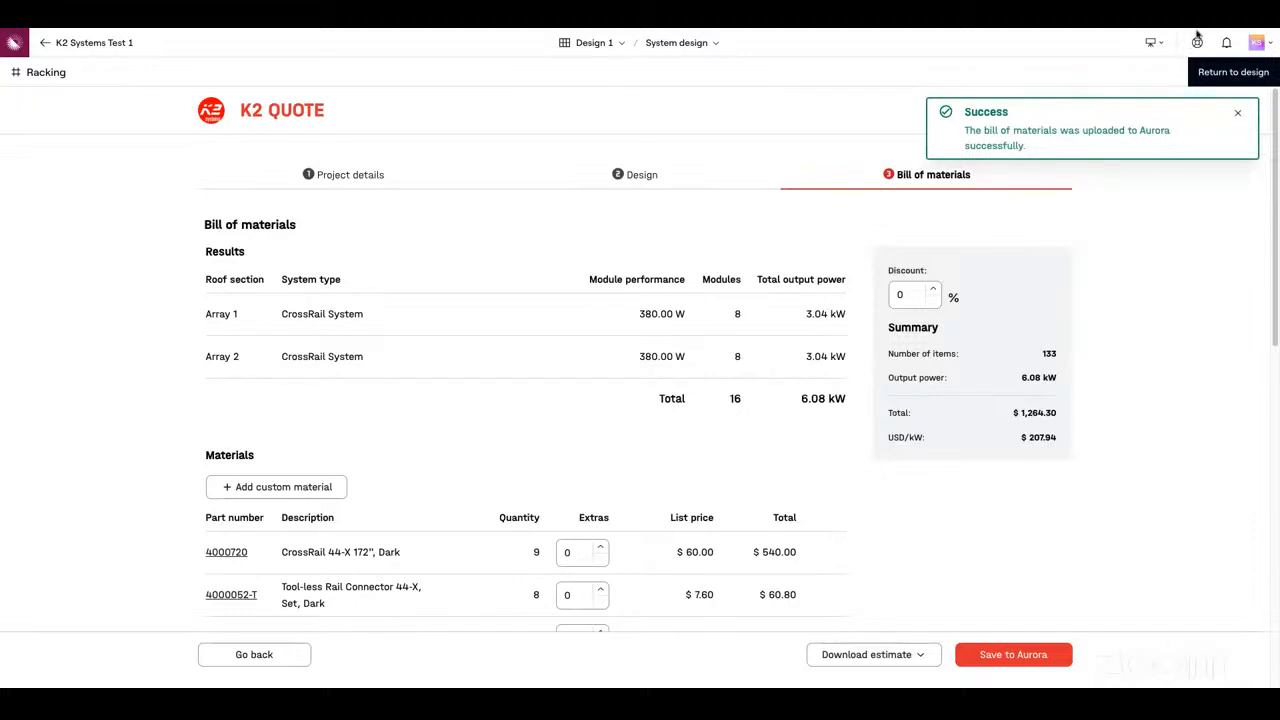
click(1234, 72)
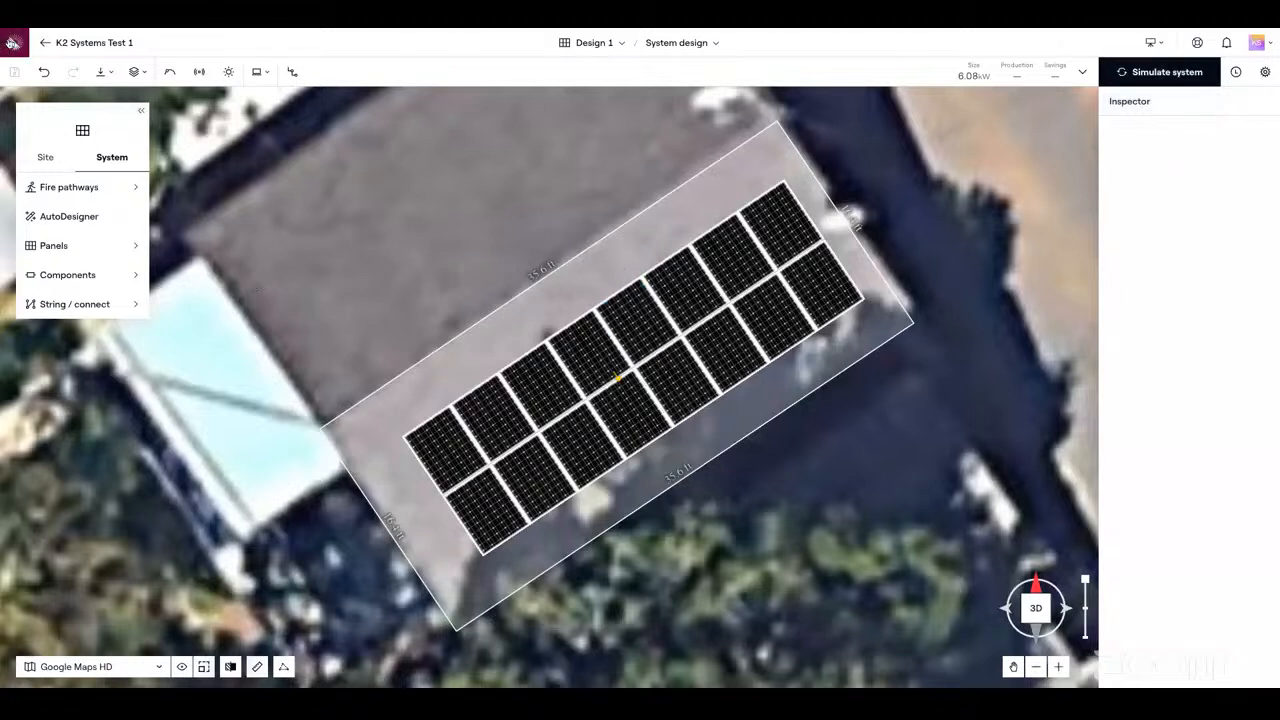
Open the K2 Systems Test 1 project from the project list and view its documents, including the racking bill of materials
click(12, 42)
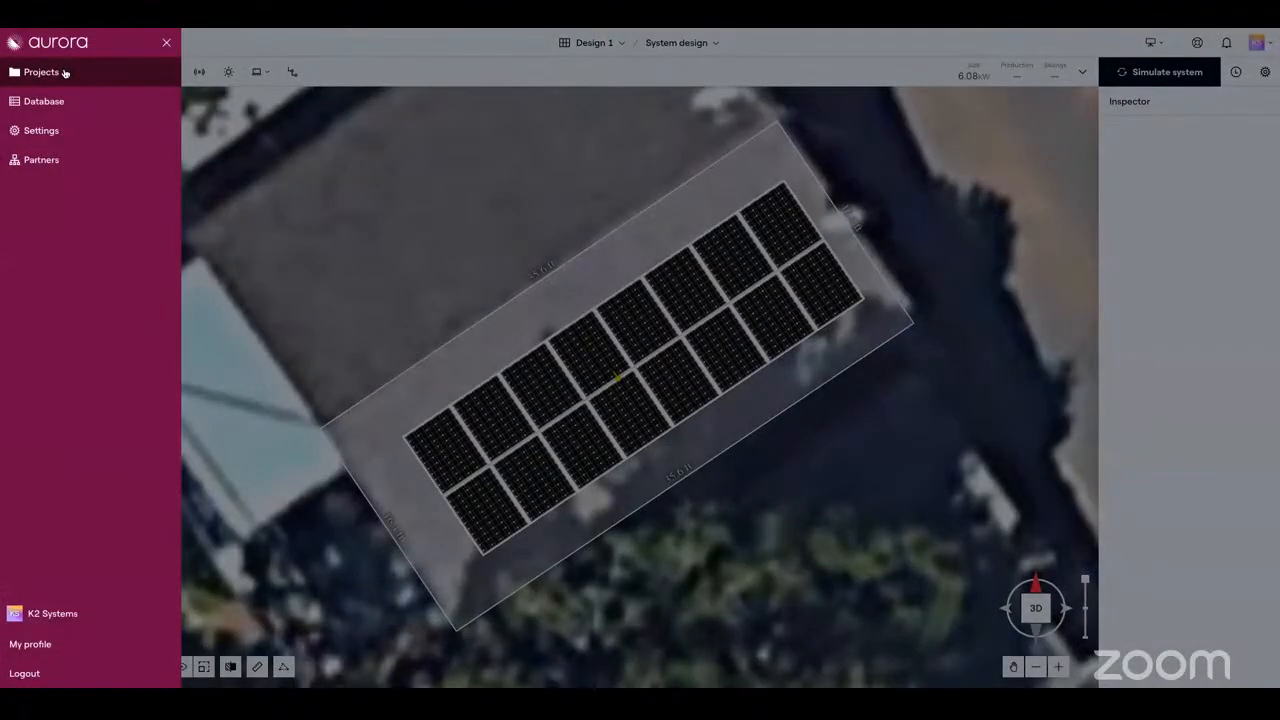
click(64, 73)
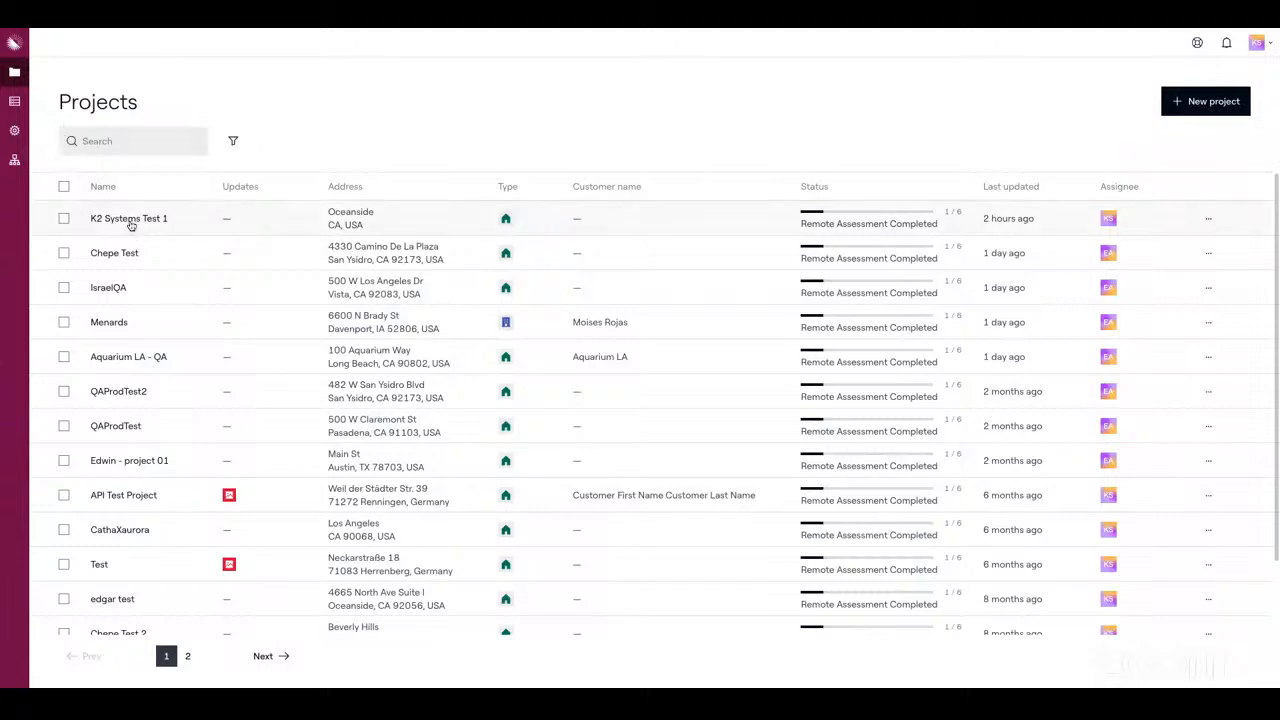
click(130, 220)
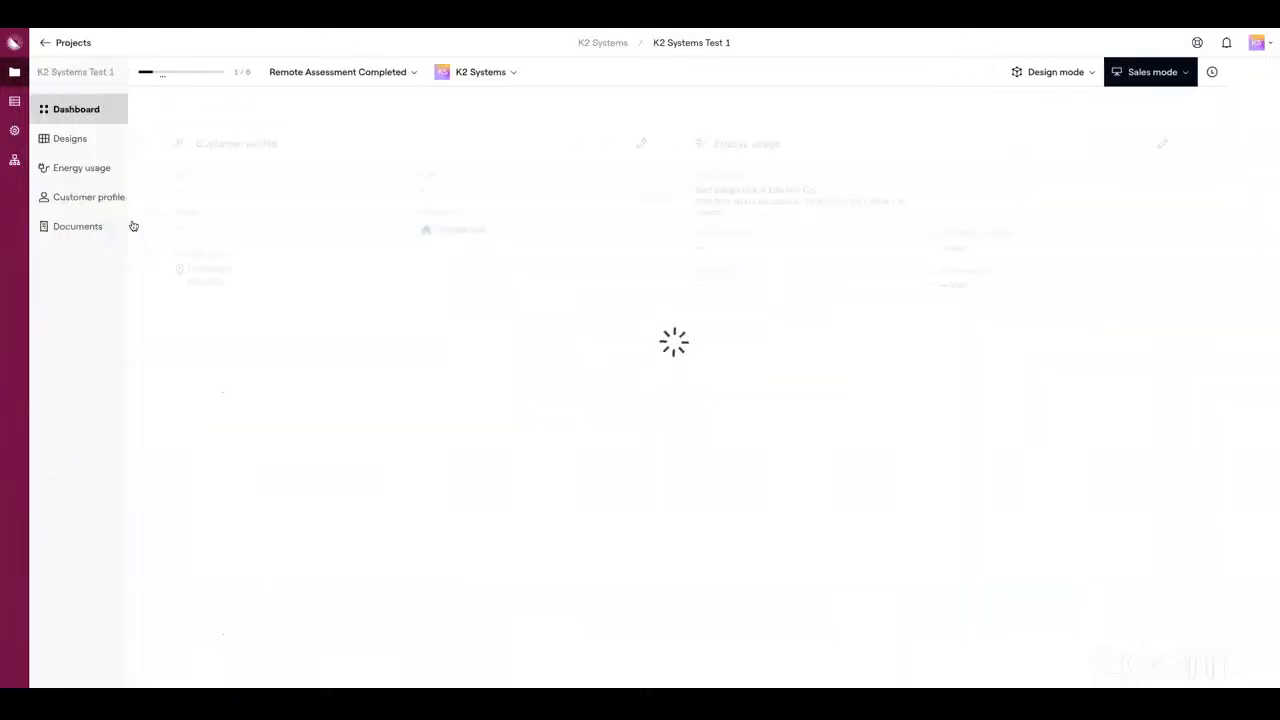
click(86, 228)
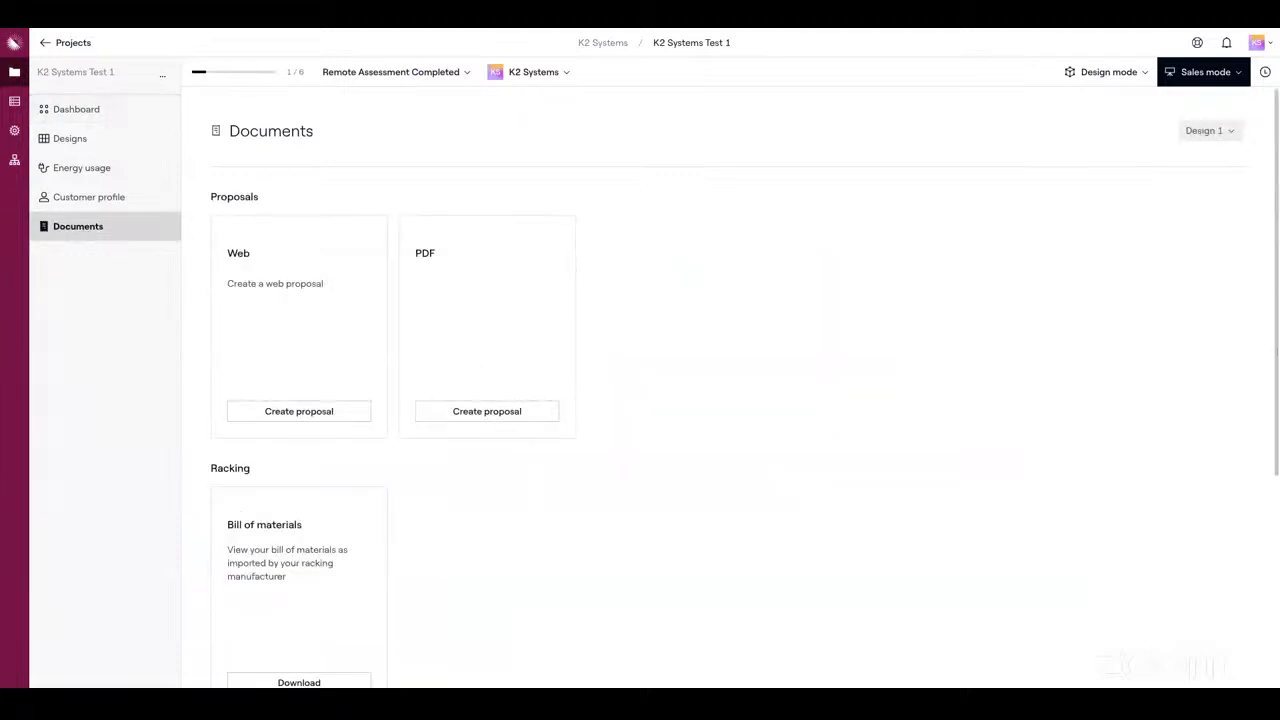
scroll(1275, 232, down, 3)
drag(1277, 420, 1276, 402)
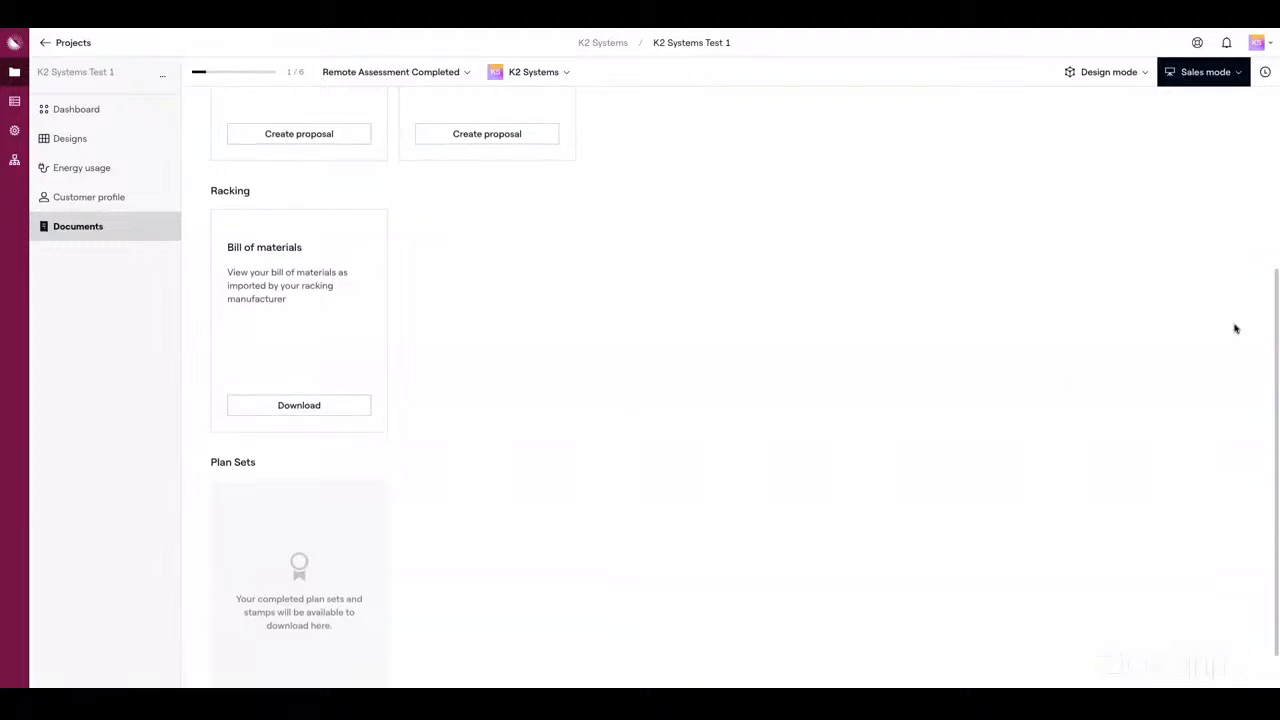
drag(1274, 346, 1254, 120)
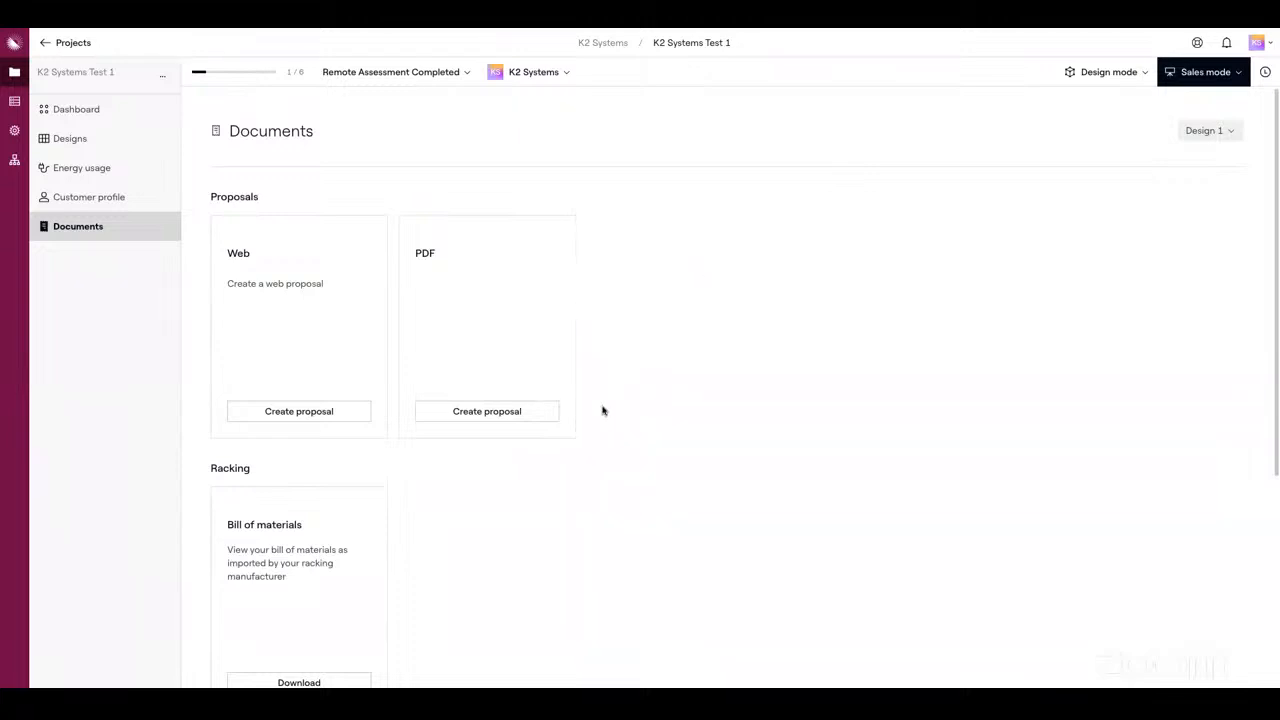
View the project's designs and its dashboard overview
click(97, 138)
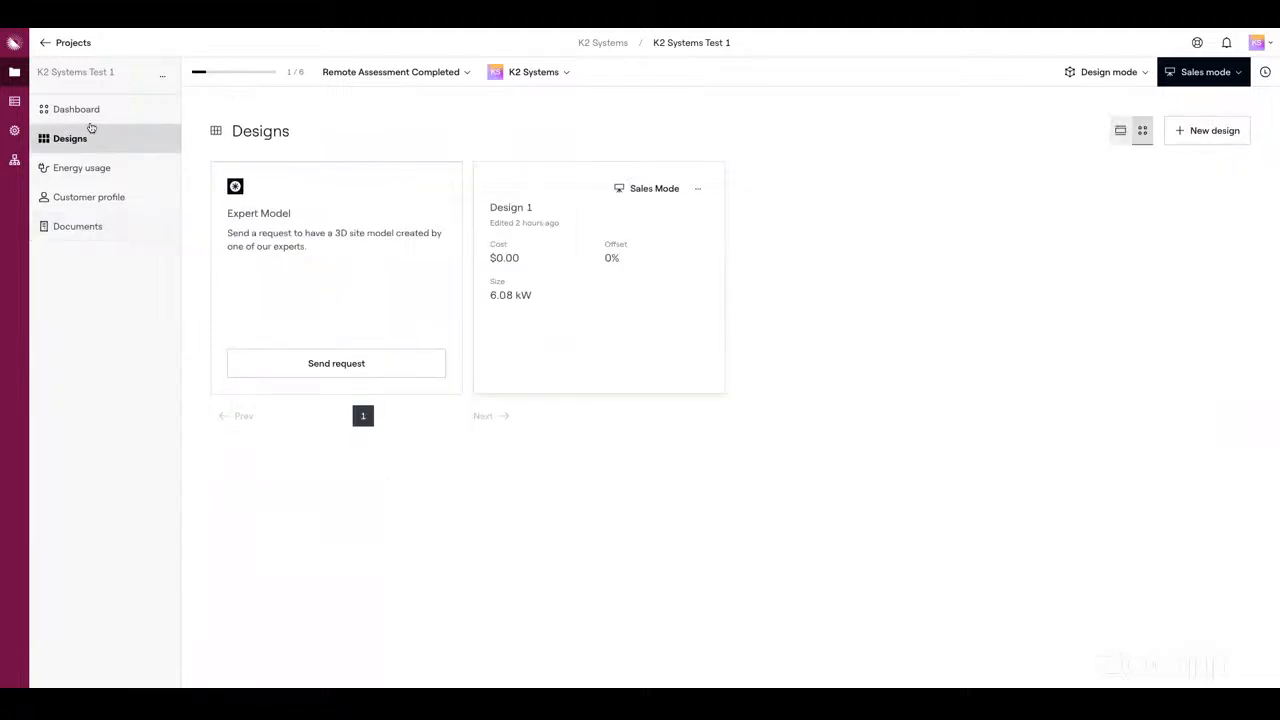
click(88, 112)
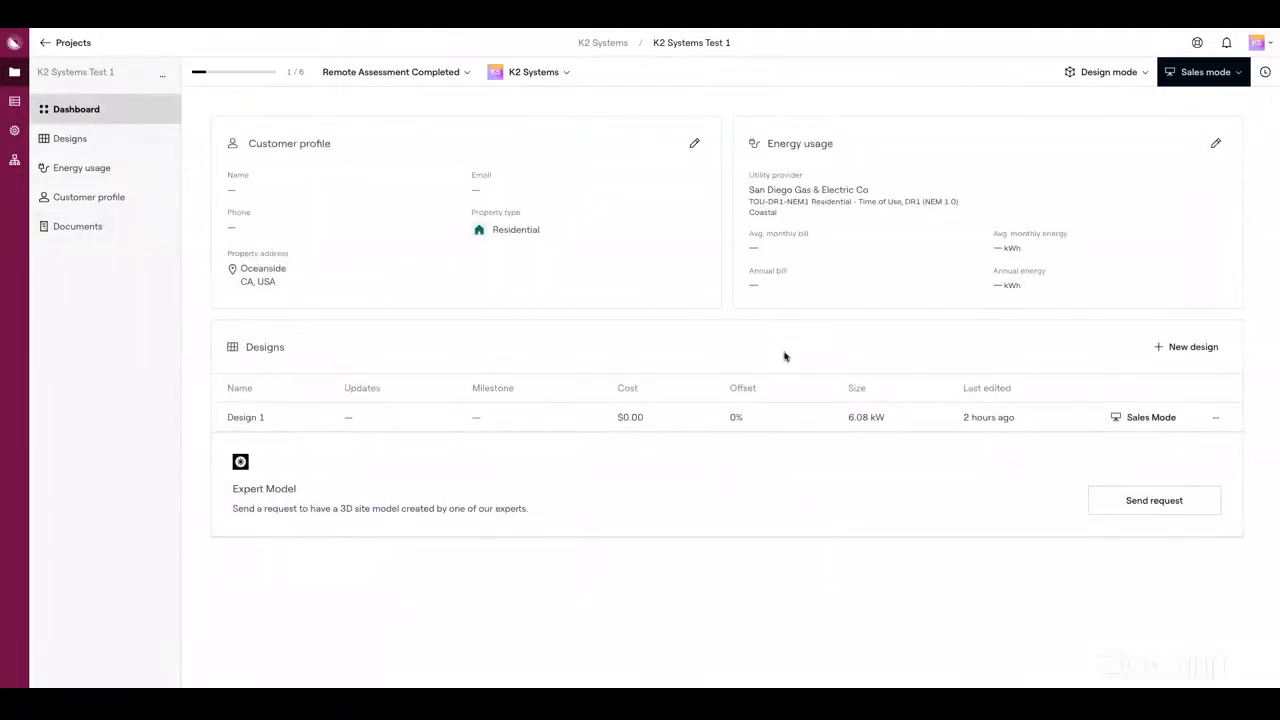